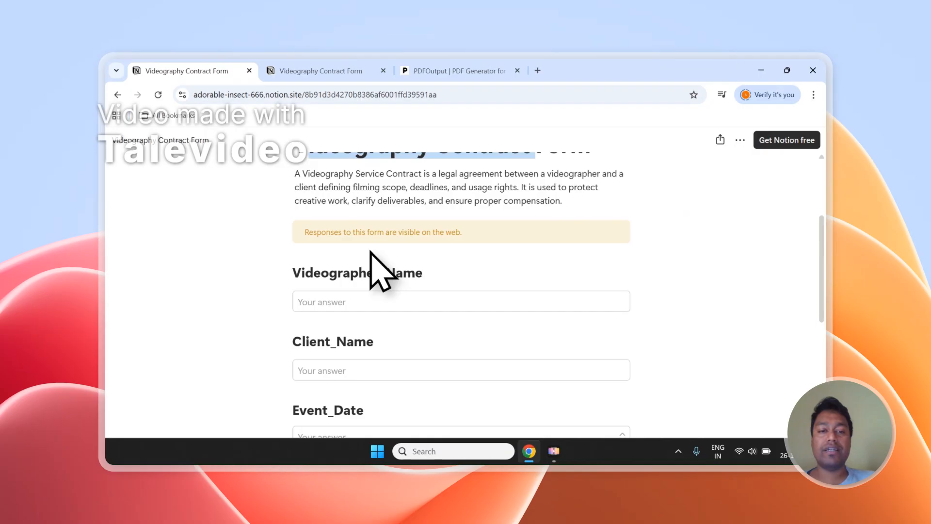
# Step: Review the fields of the public Videography Contract Form and its collected responses in the Notion database
pyautogui.scroll(-6, 370, 251)
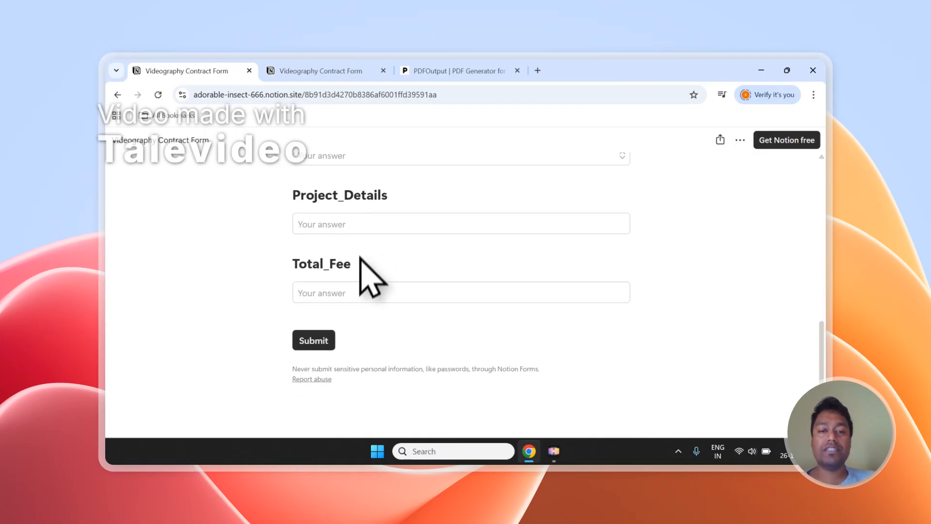
pyautogui.click(318, 71)
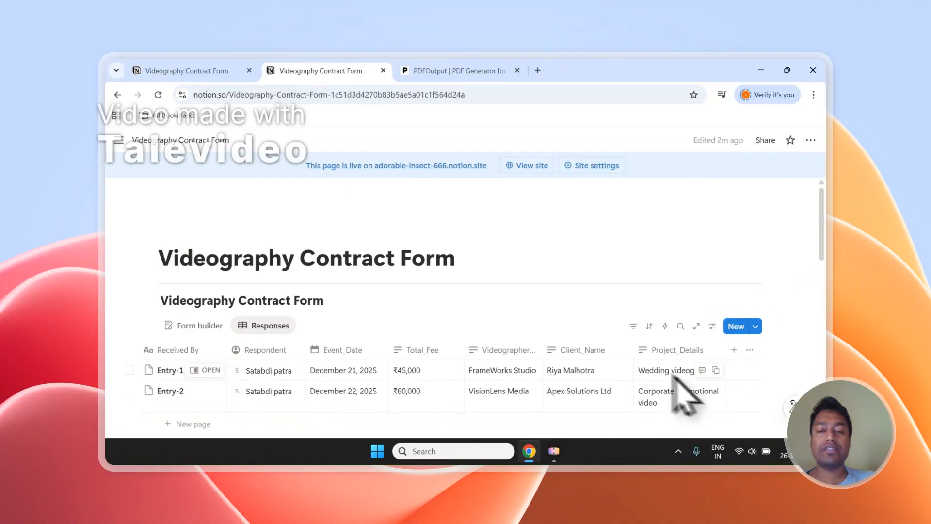
pyautogui.scroll(-1, 367, 407)
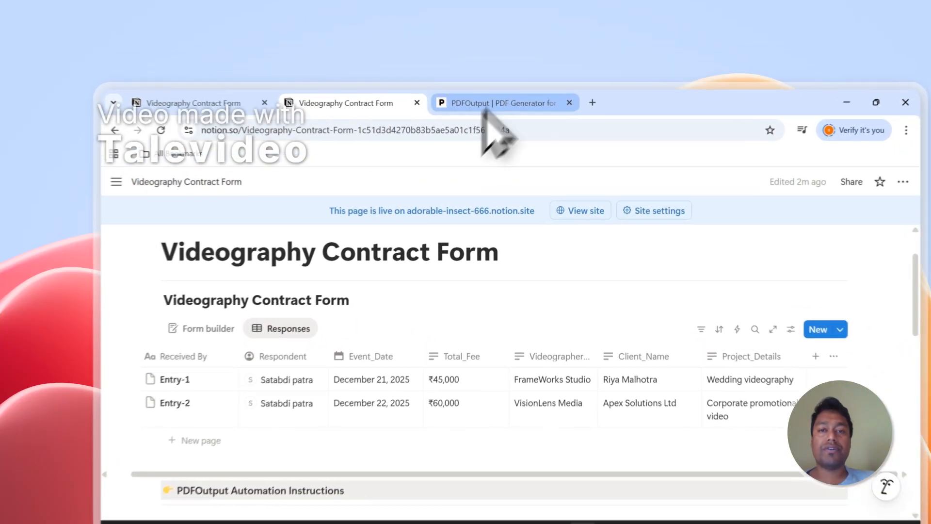
# Step: Switch to the PDFOutput site and read its home page description of generating PDFs from Google Docs and Notion databases
pyautogui.click(451, 71)
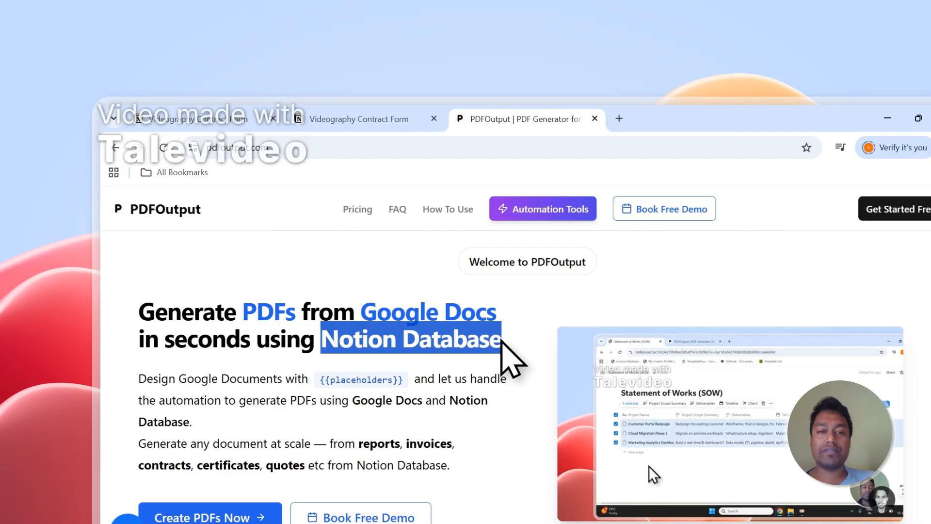
pyautogui.click(383, 122)
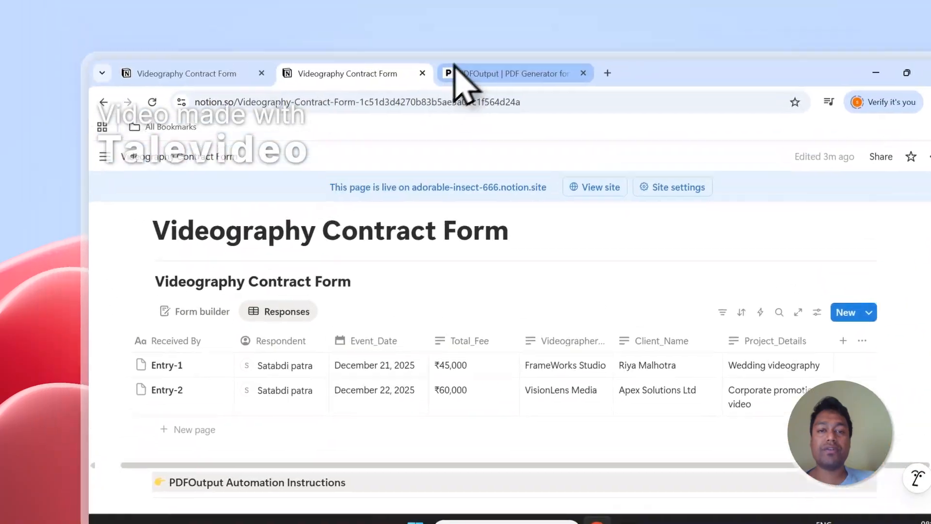
pyautogui.click(469, 68)
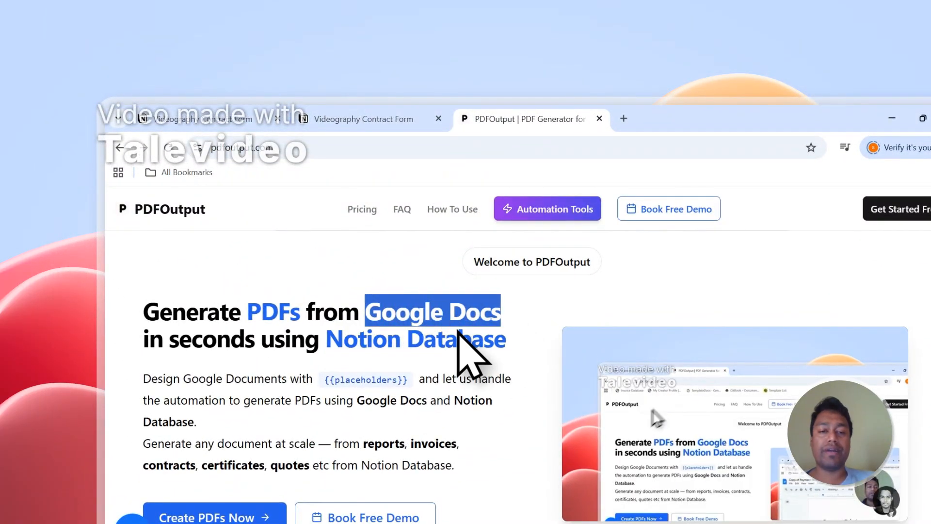
pyautogui.scroll(-2, 439, 342)
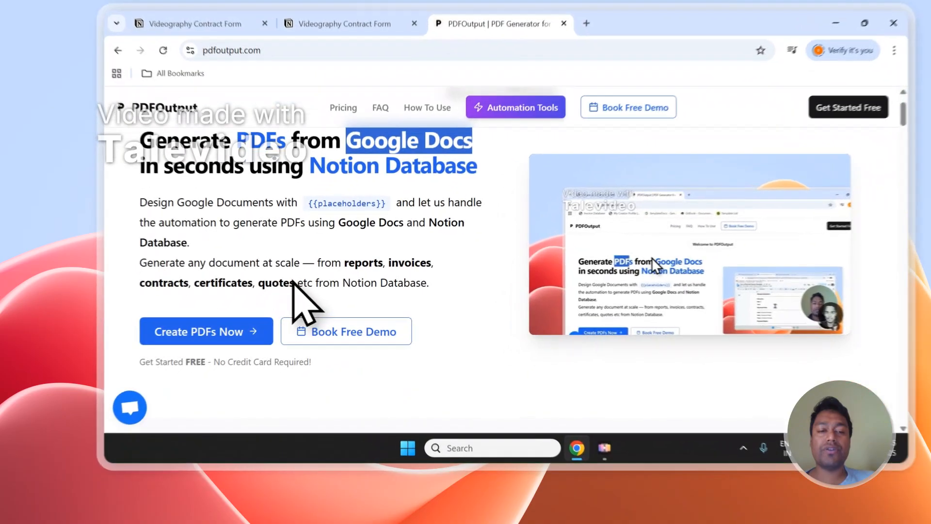
pyautogui.moveTo(271, 304); pyautogui.dragTo(317, 286)
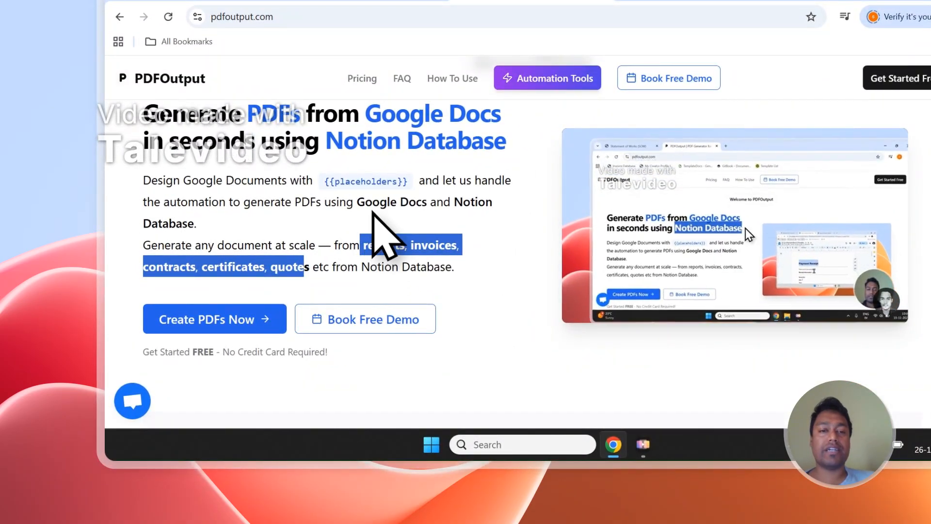
pyautogui.scroll(2, 373, 213)
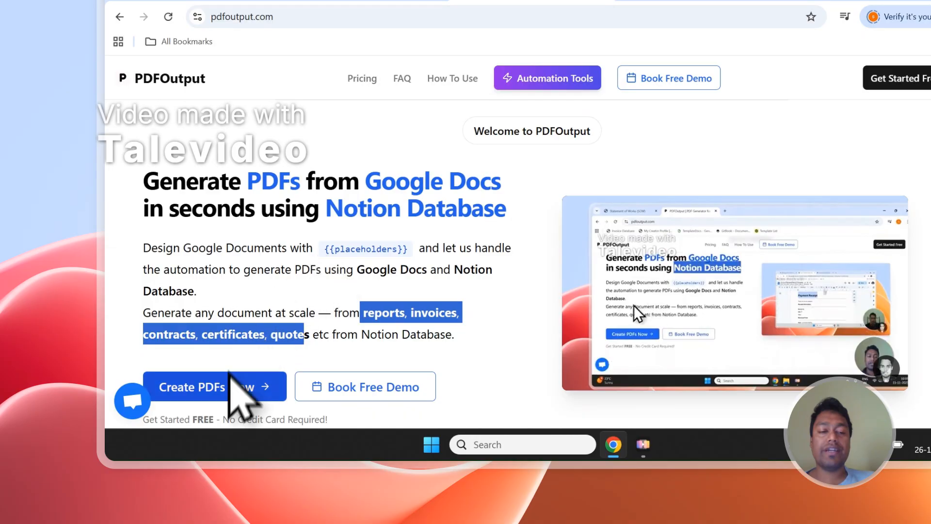
# Step: Start creating PDFs in PDFOutput and sign in with the existing Google account
pyautogui.click(228, 387)
pyautogui.click(417, 306)
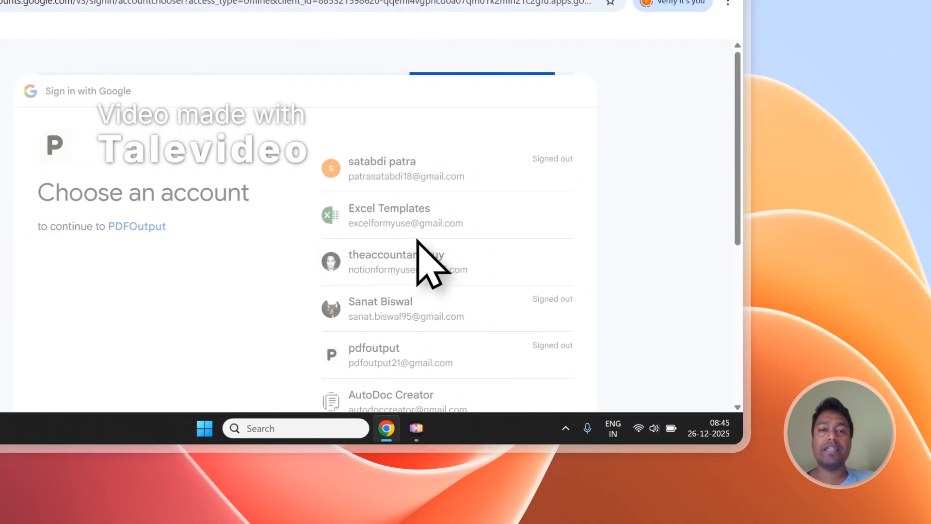
pyautogui.click(516, 313)
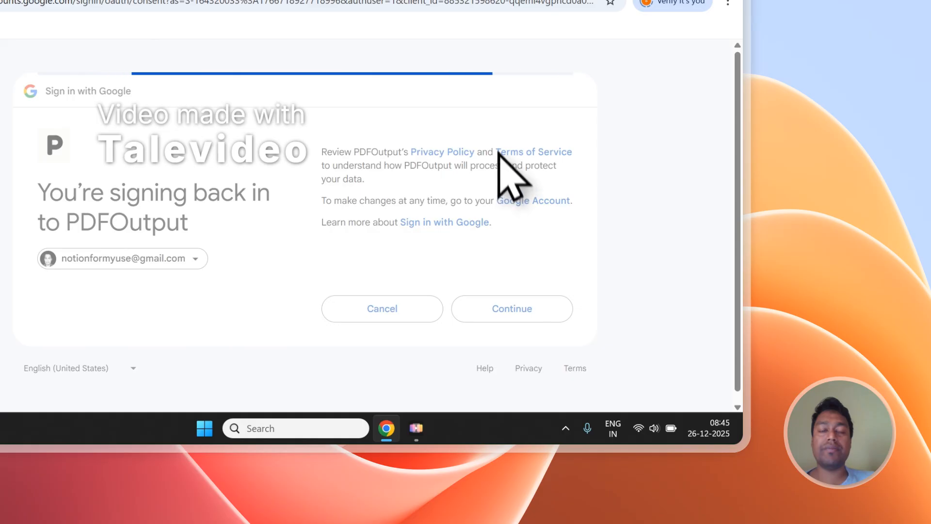
pyautogui.click(519, 406)
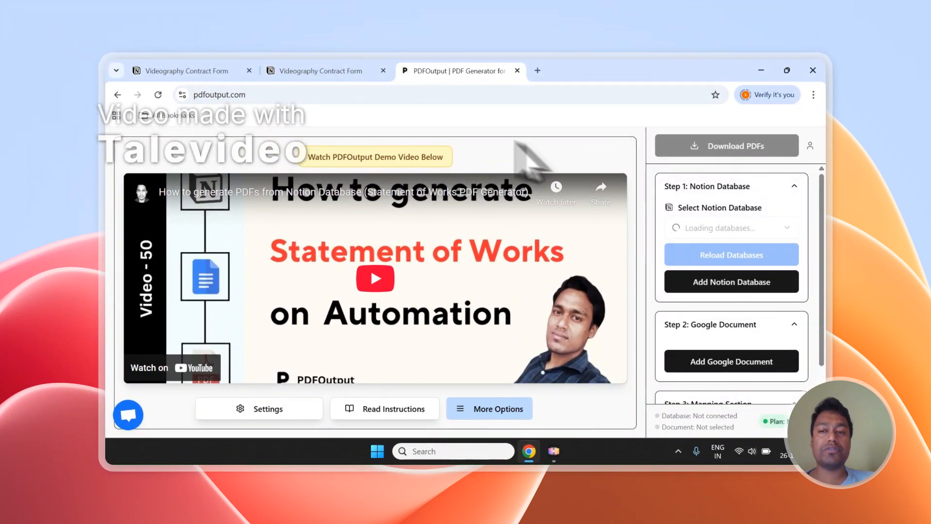
# Step: Start adding a Notion database in PDFOutput and copy the page title "Videography Contract Form" from Notion
pyautogui.click(318, 71)
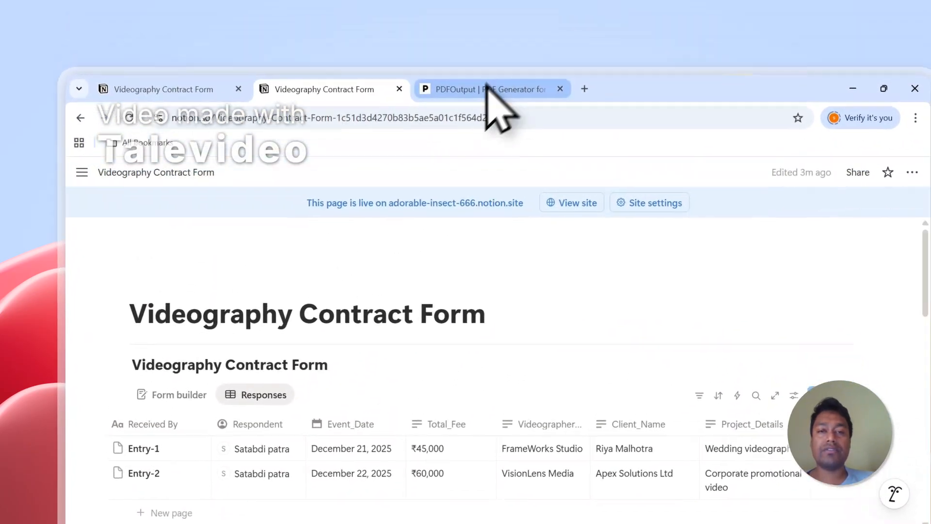
pyautogui.click(487, 87)
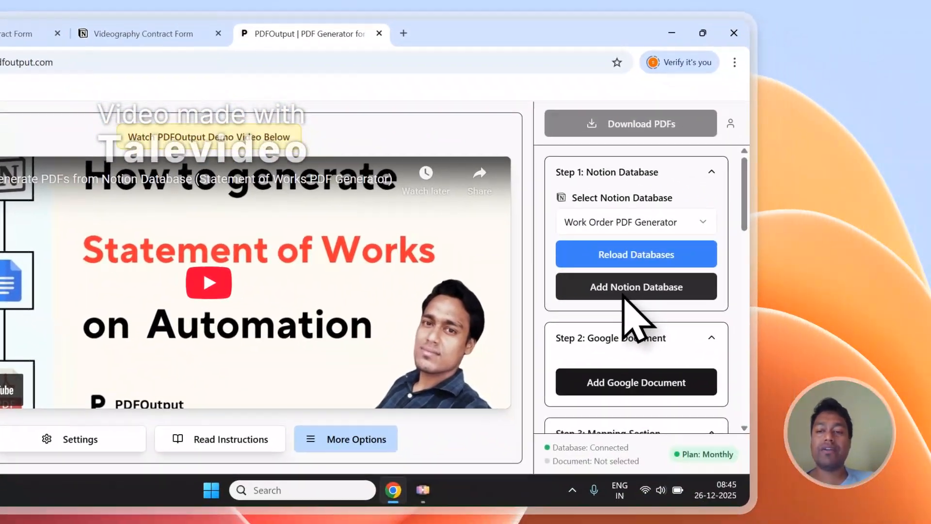
pyautogui.click(807, 344)
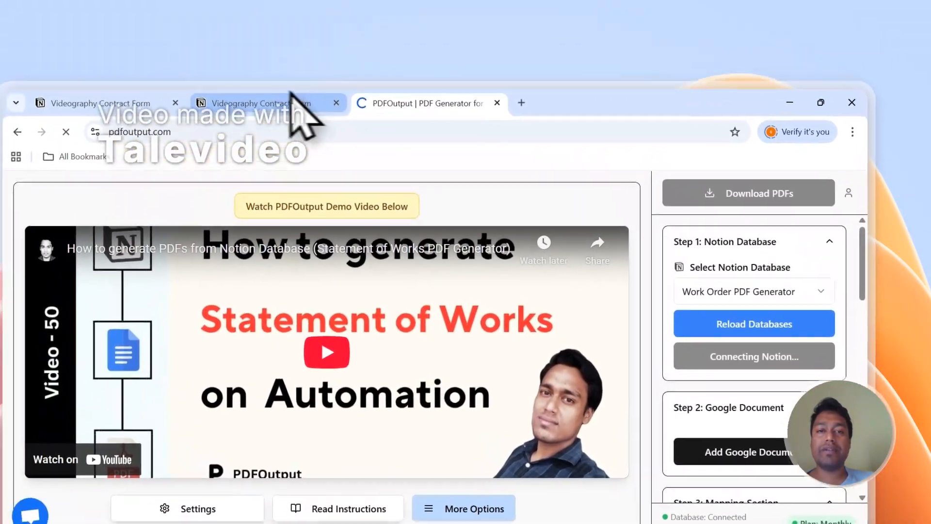
pyautogui.click(182, 30)
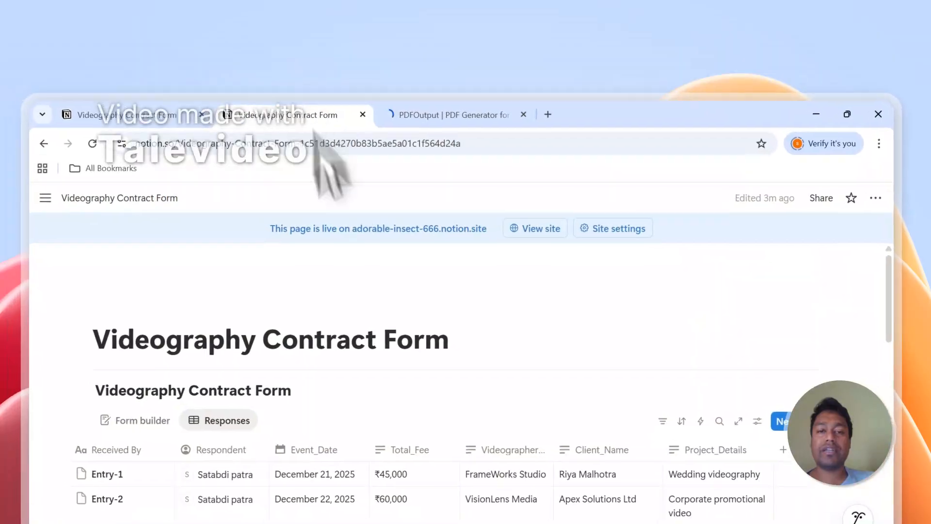
pyautogui.moveTo(528, 261); pyautogui.dragTo(243, 250)
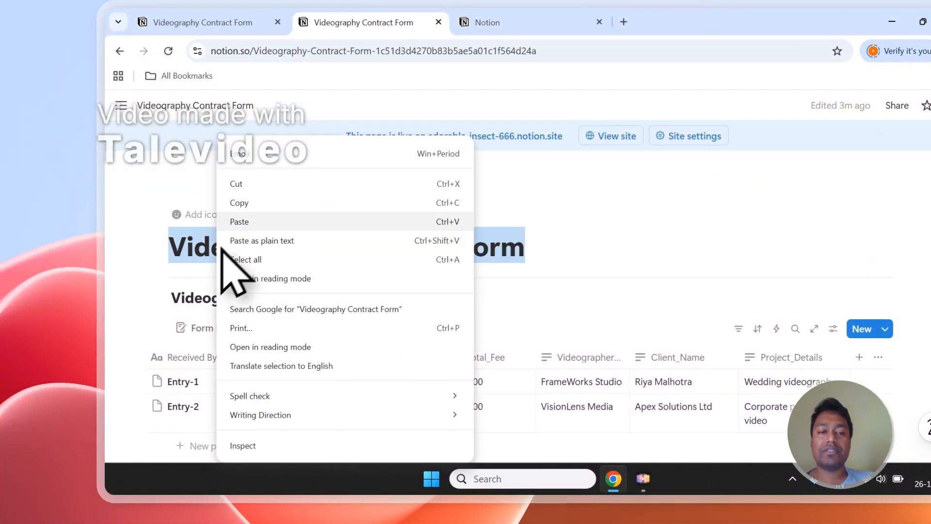
pyautogui.click(241, 204)
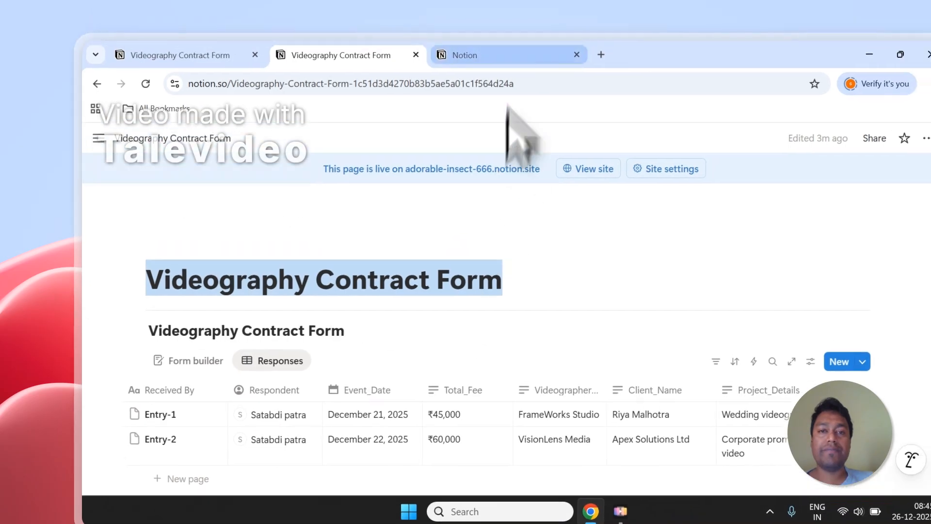
# Step: Find the Videography Contract Form page in the Notion connection request, select it, and allow PDFOutput to access it
pyautogui.click(534, 22)
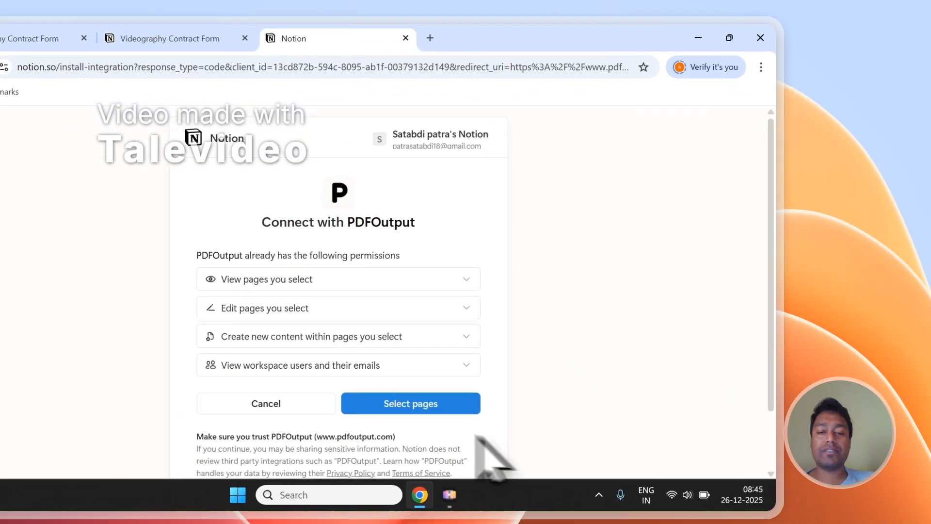
pyautogui.click(557, 488)
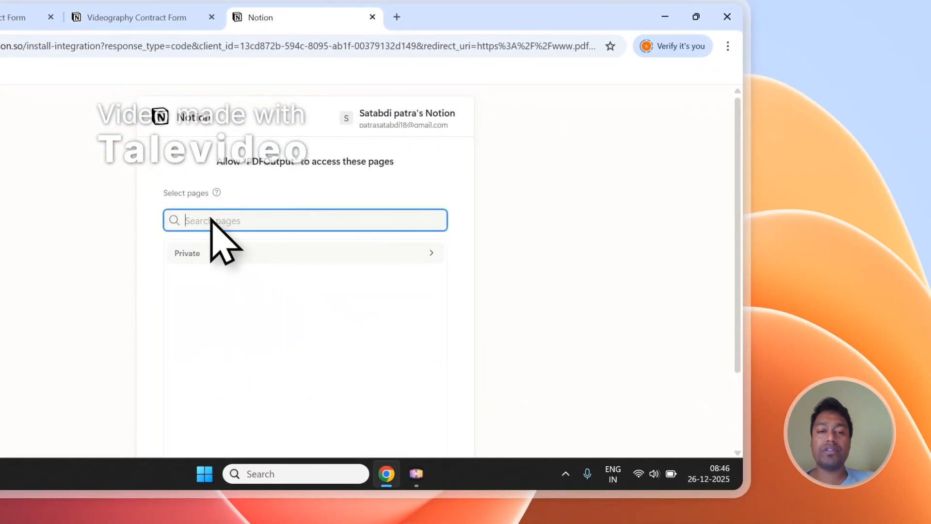
pyautogui.rightClick(211, 220)
pyautogui.click(236, 306)
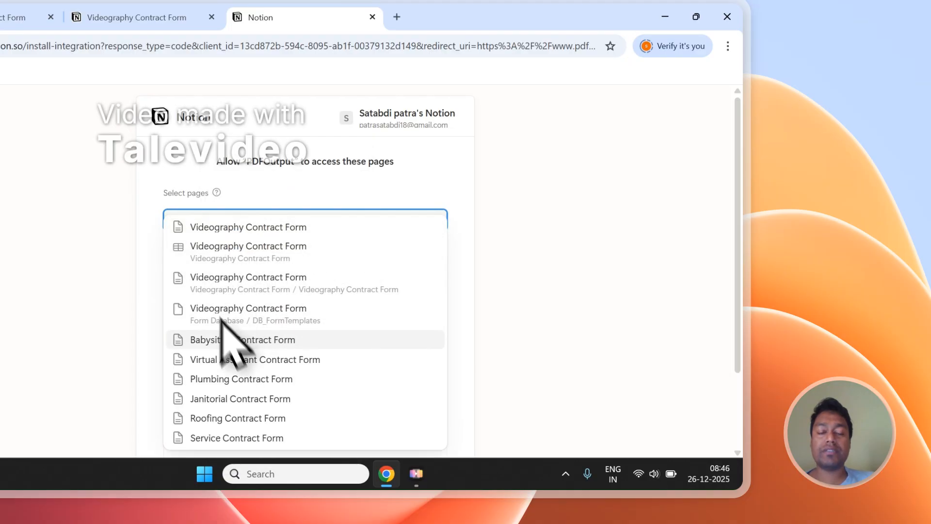
pyautogui.click(264, 228)
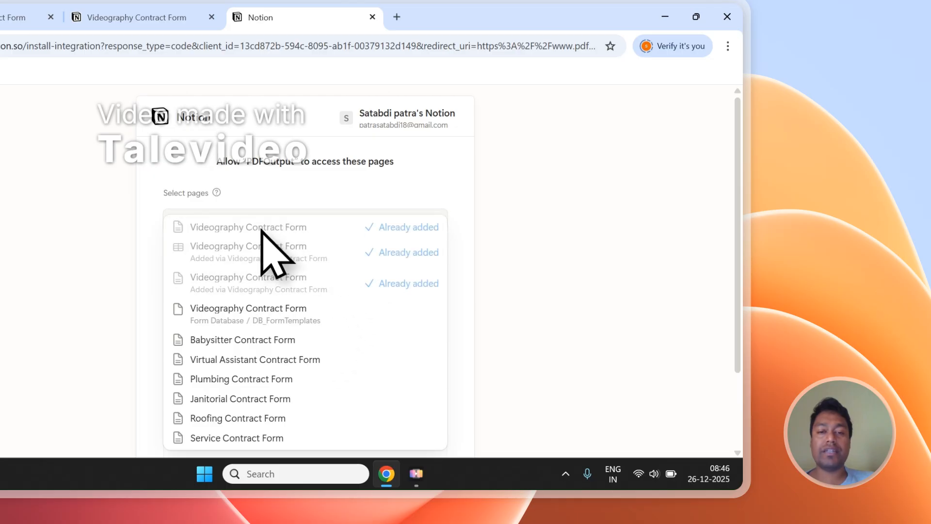
pyautogui.click(429, 194)
pyautogui.scroll(-2, 428, 193)
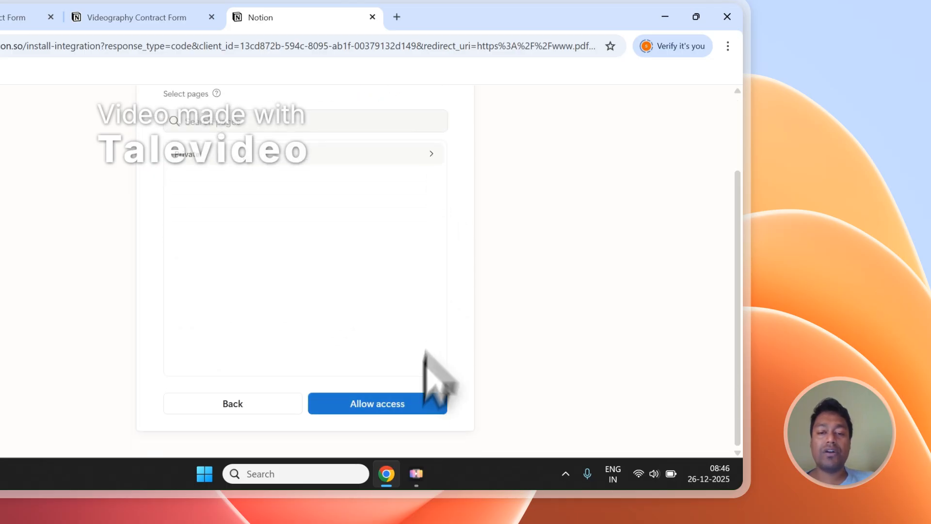
pyautogui.click(389, 409)
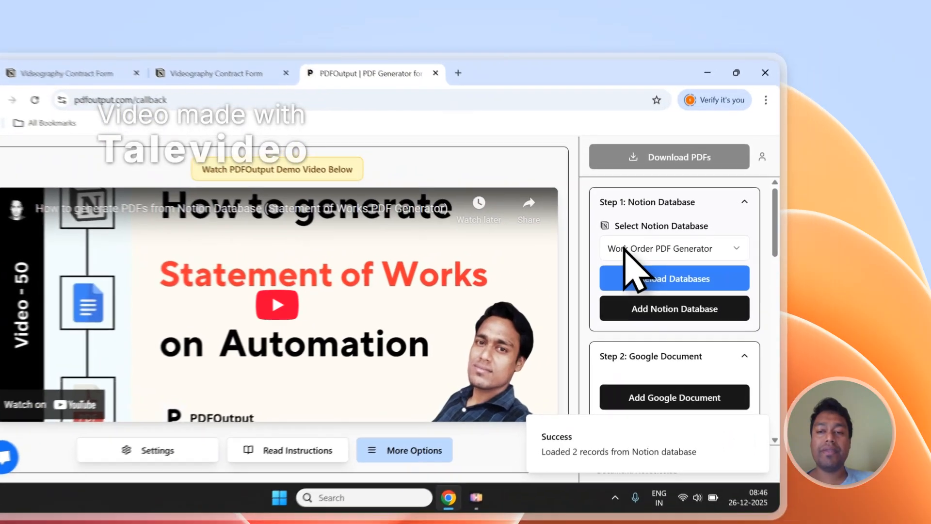
# Step: Reload the Notion databases and choose Videography Contract Form as the source database
pyautogui.click(689, 228)
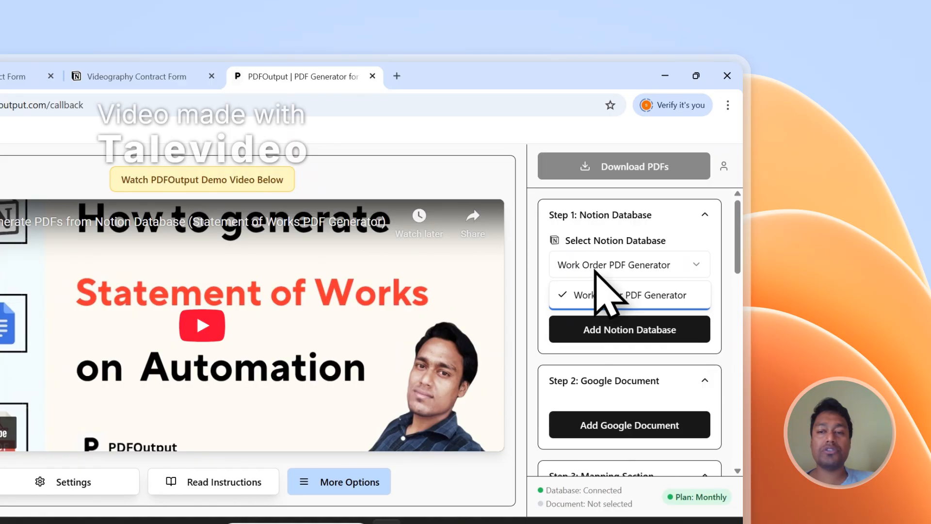
pyautogui.click(597, 270)
pyautogui.click(614, 294)
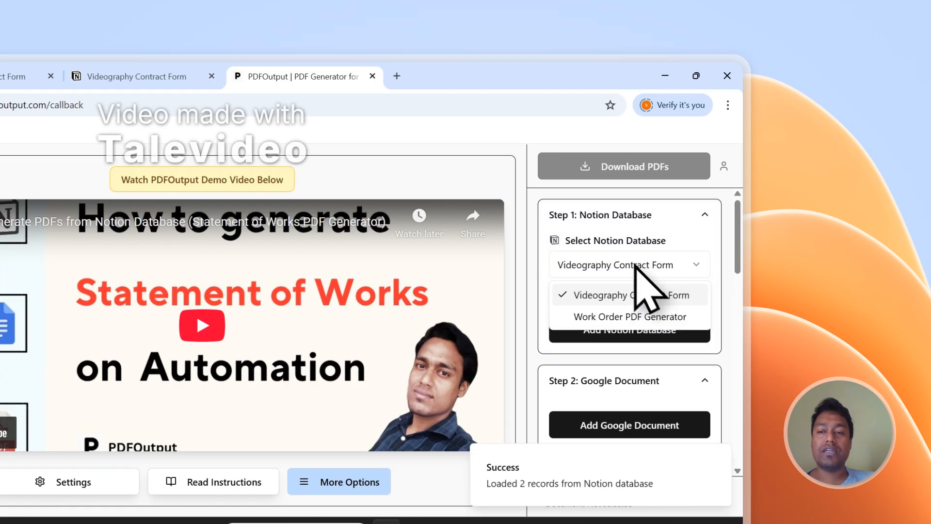
pyautogui.click(604, 295)
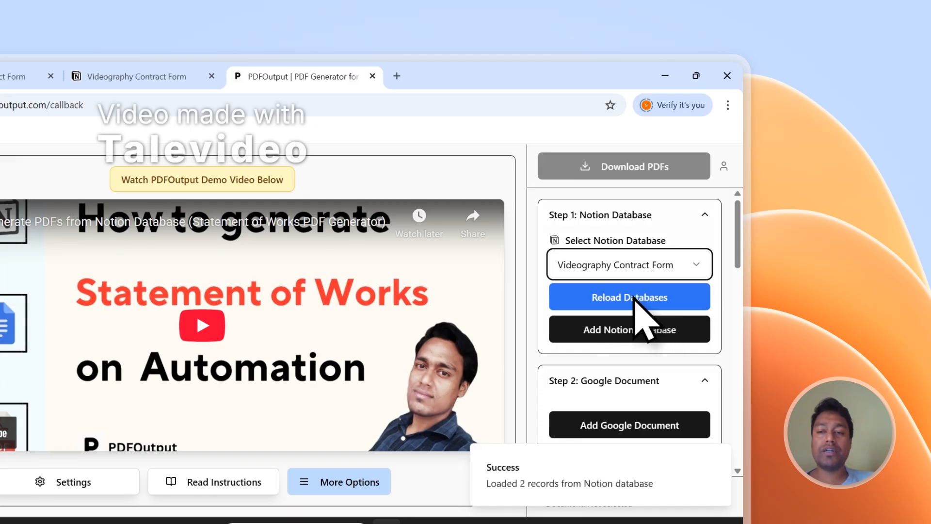
# Step: Request an existing Google document for the template and authorise PDFOutput with the same Google account
pyautogui.scroll(-2, 633, 298)
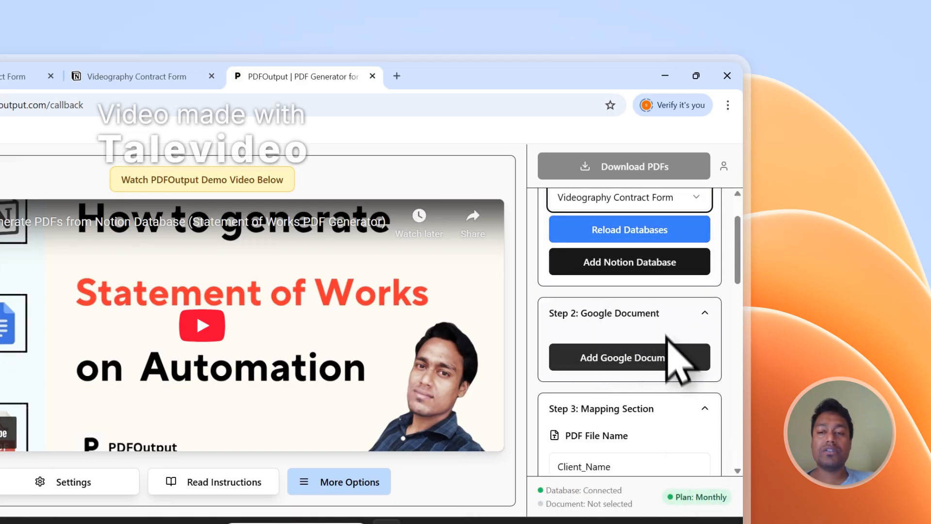
pyautogui.click(621, 359)
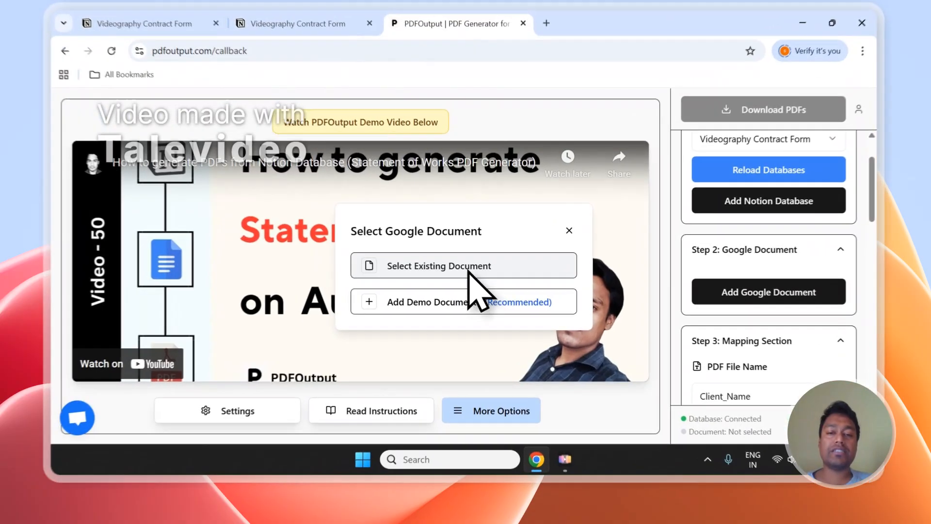
pyautogui.click(469, 285)
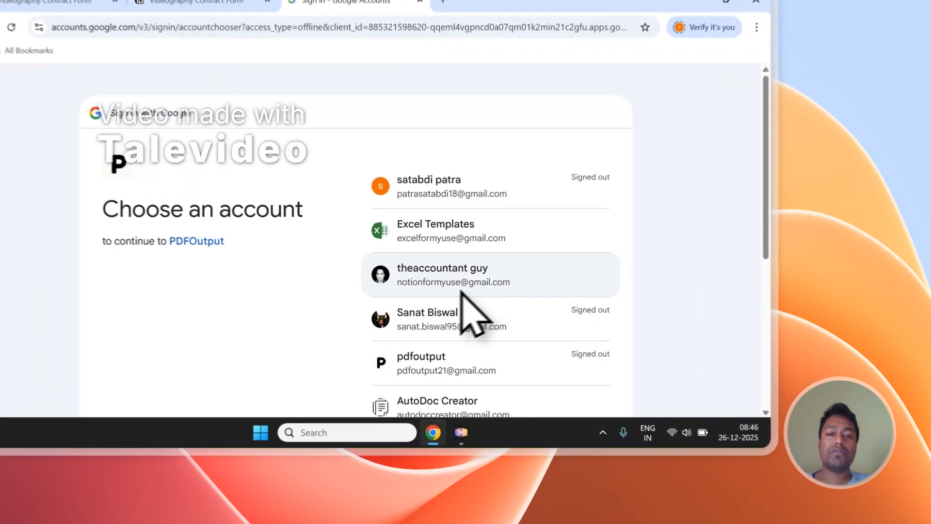
pyautogui.click(553, 313)
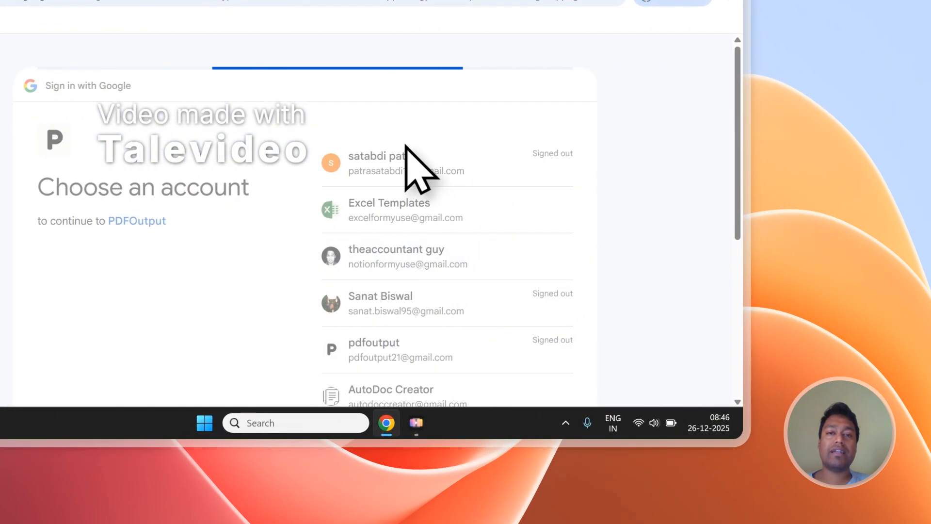
pyautogui.click(484, 283)
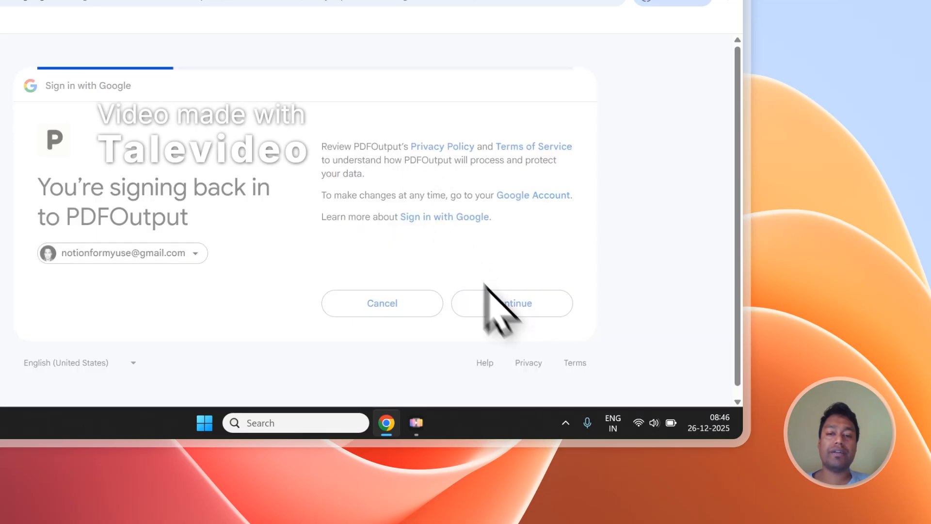
pyautogui.click(509, 393)
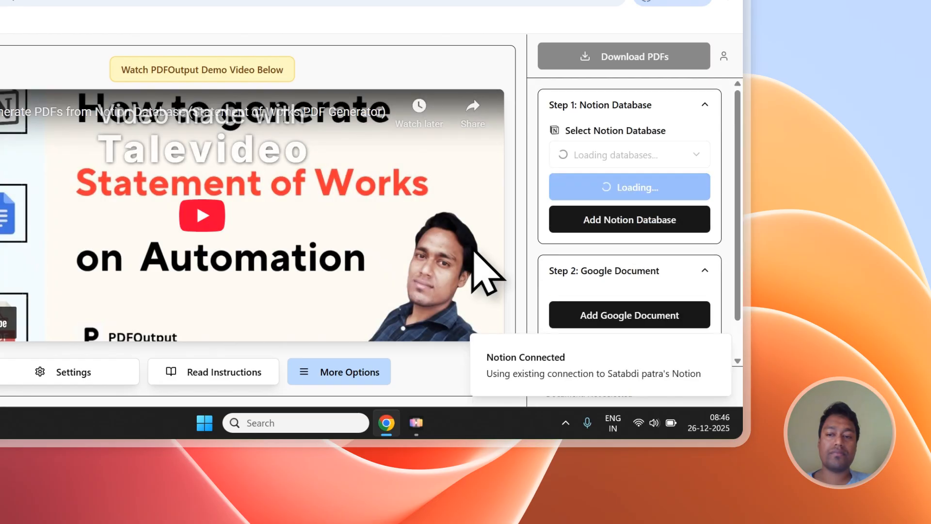
pyautogui.click(612, 315)
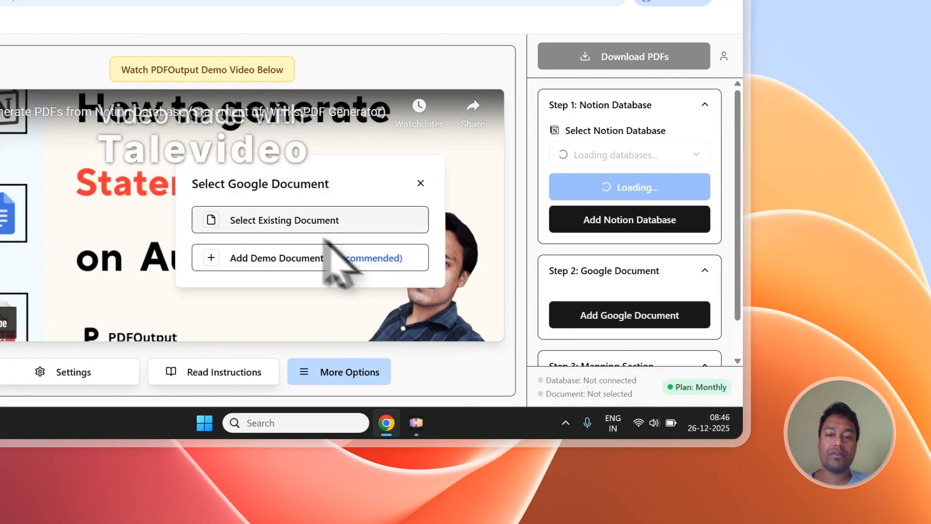
pyautogui.click(290, 223)
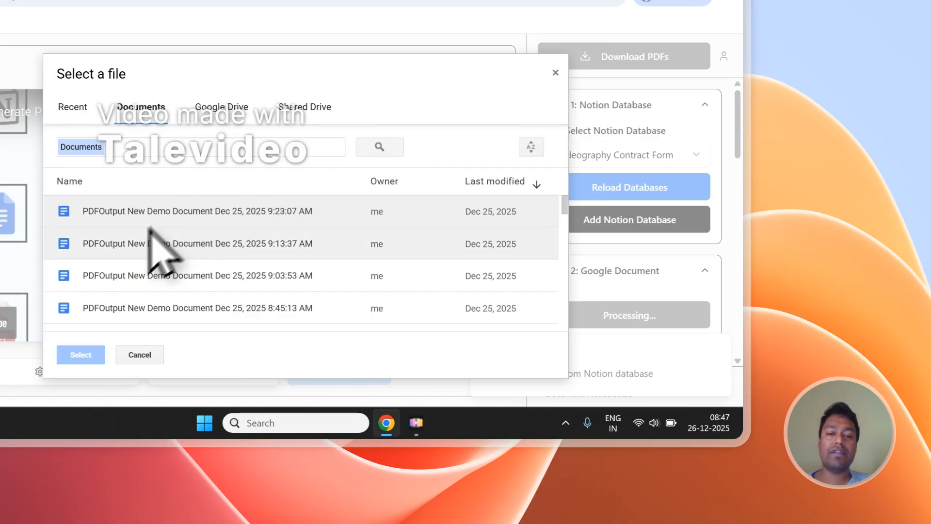
pyautogui.click(153, 243)
pyautogui.click(144, 277)
pyautogui.click(138, 304)
pyautogui.scroll(-3, 141, 266)
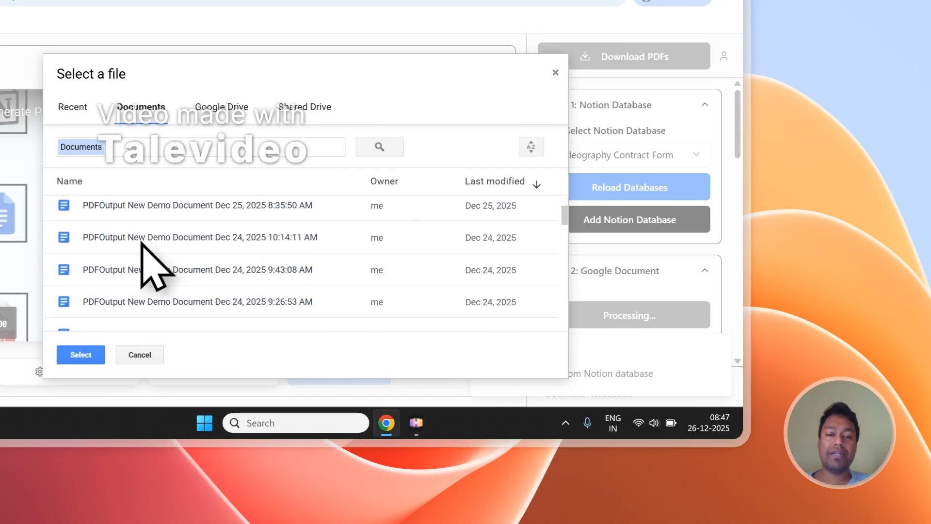
pyautogui.scroll(3, 149, 266)
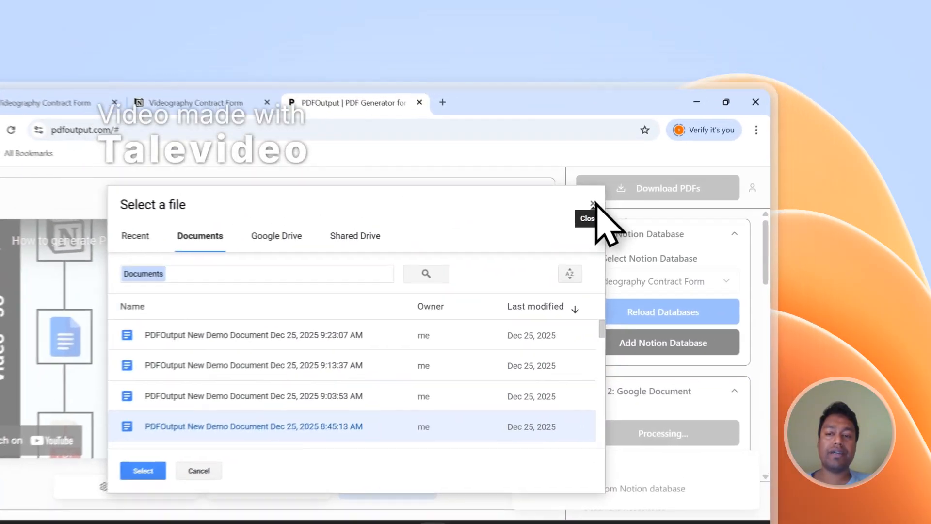
pyautogui.click(670, 159)
# Step: Add the recommended demo document as the Google Docs template
pyautogui.click(732, 362)
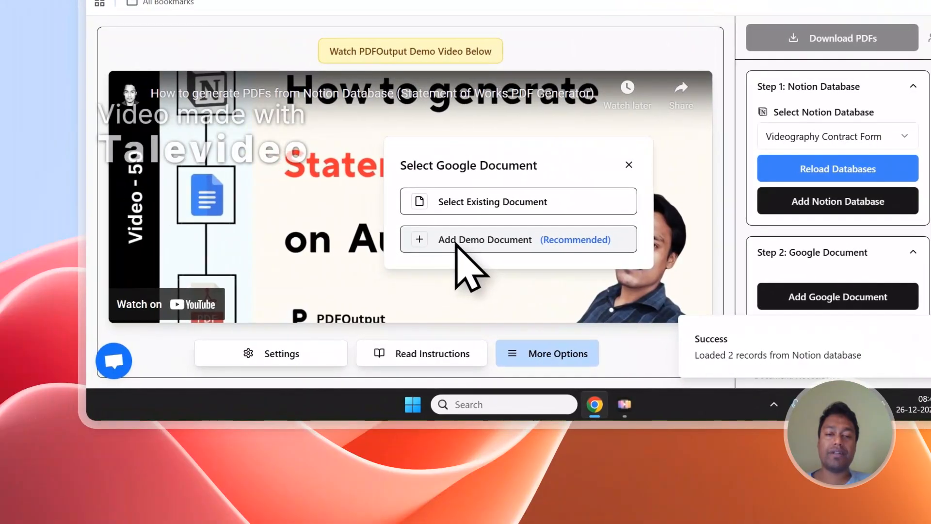
pyautogui.click(456, 244)
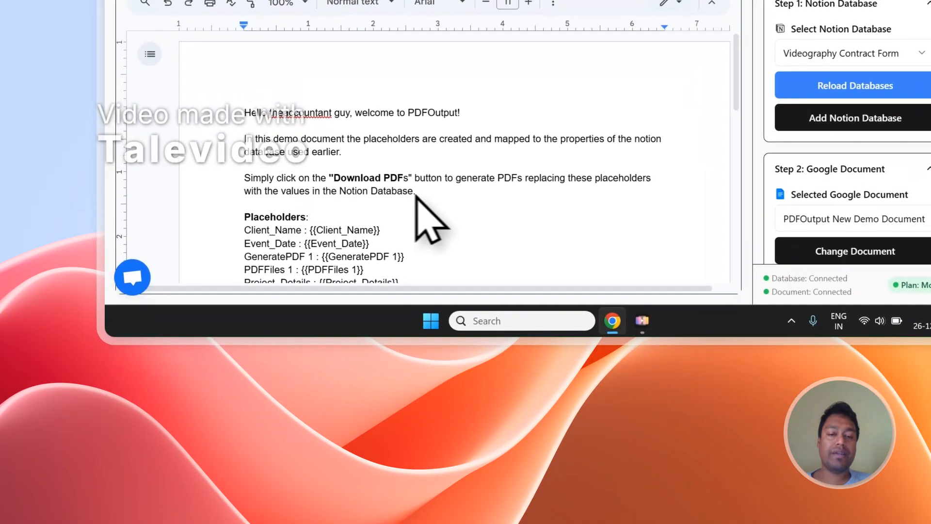
# Step: Delete the demo document's welcome text and instructions, along with the GeneratePDF 1 and PDFFiles 1 placeholder lines
pyautogui.moveTo(333, 344); pyautogui.dragTo(189, 278)
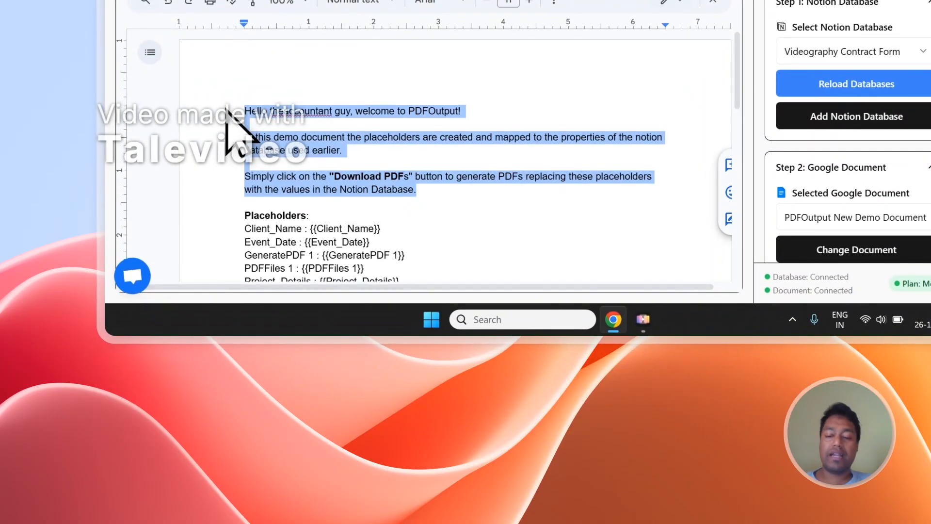
pyautogui.press('Delete')
pyautogui.press('Delete')
pyautogui.press('Delete')
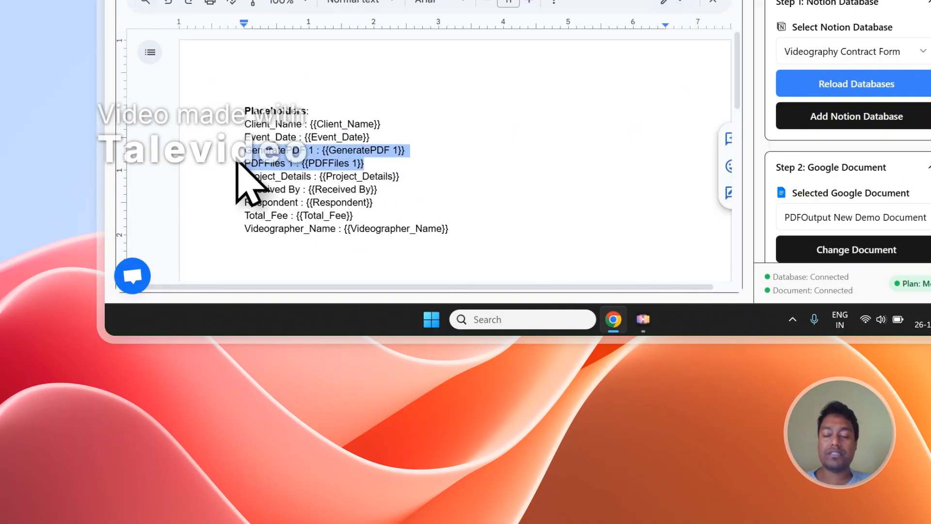
pyautogui.press('Delete')
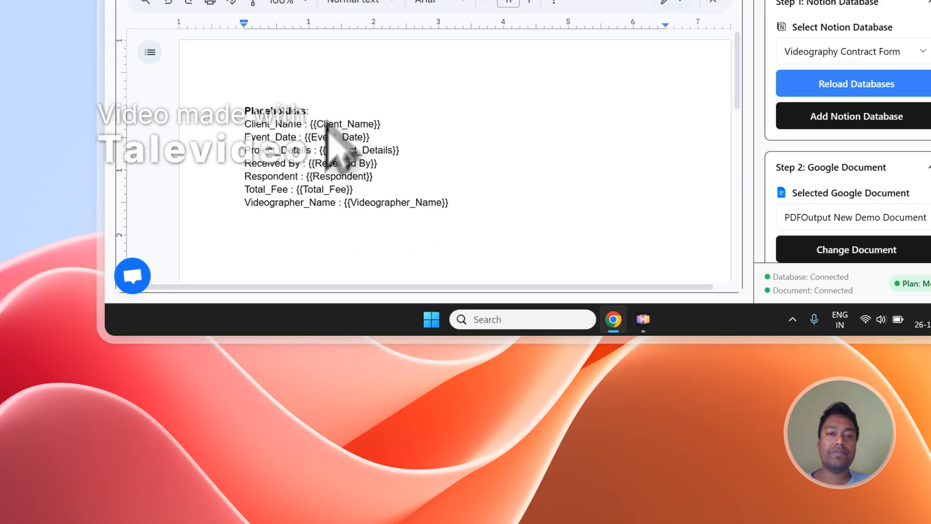
# Step: Compare the template's placeholders, such as Event_Date and Project_Details, with the matching property columns in the Notion responses table
pyautogui.click(415, 63)
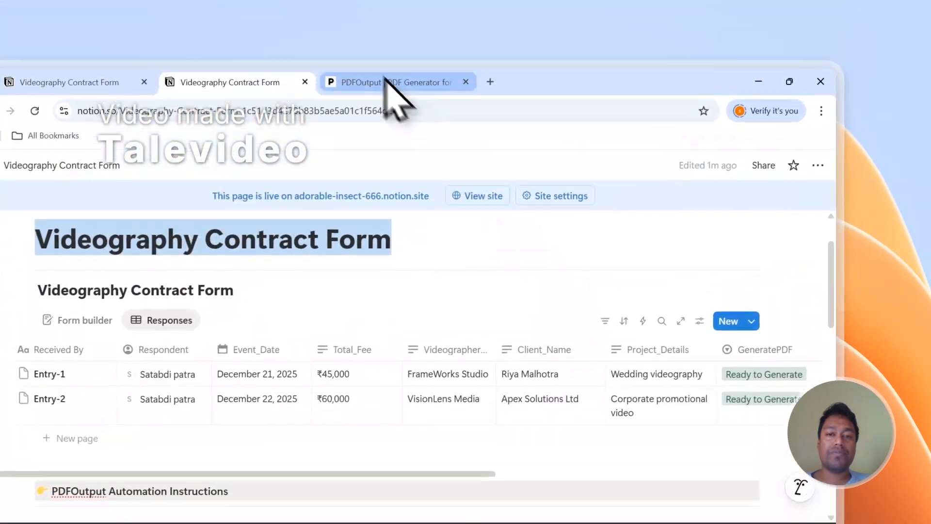
pyautogui.click(383, 85)
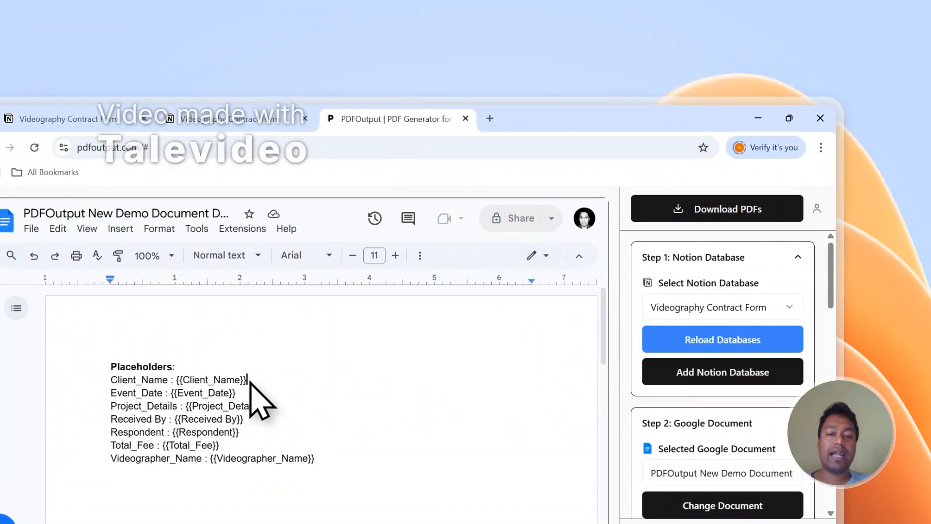
pyautogui.click(251, 118)
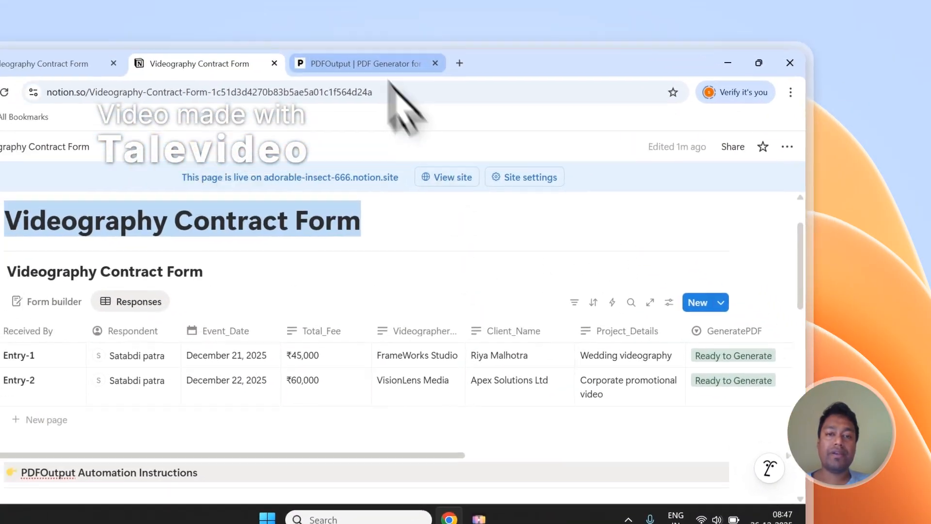
pyautogui.click(386, 66)
pyautogui.moveTo(359, 293); pyautogui.dragTo(293, 293)
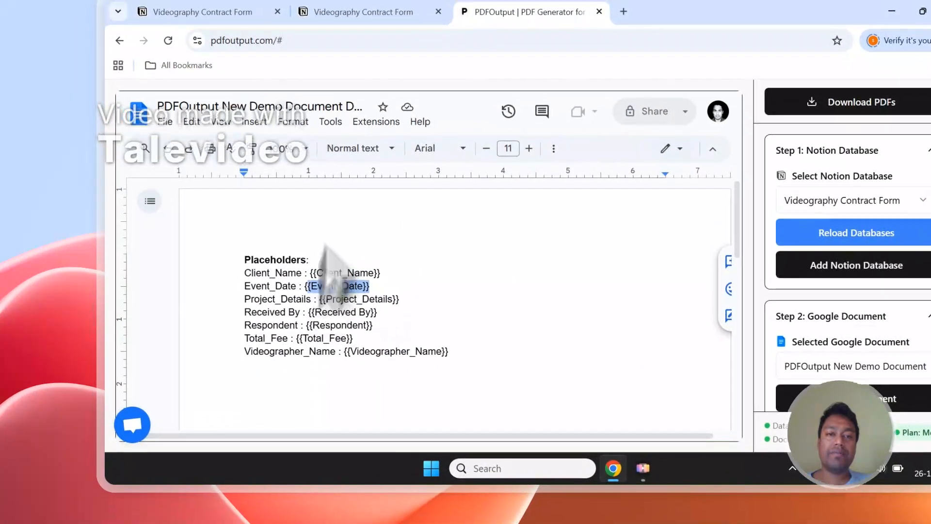
pyautogui.click(358, 19)
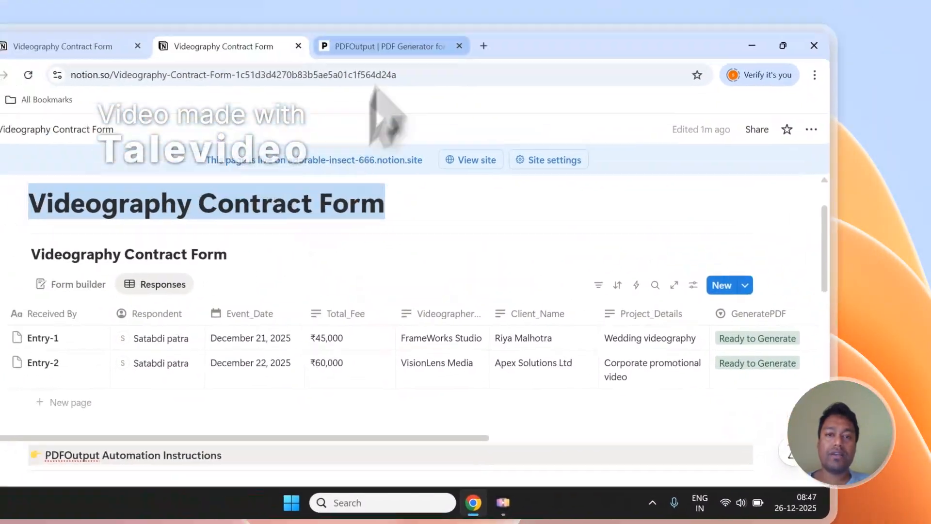
pyautogui.click(388, 46)
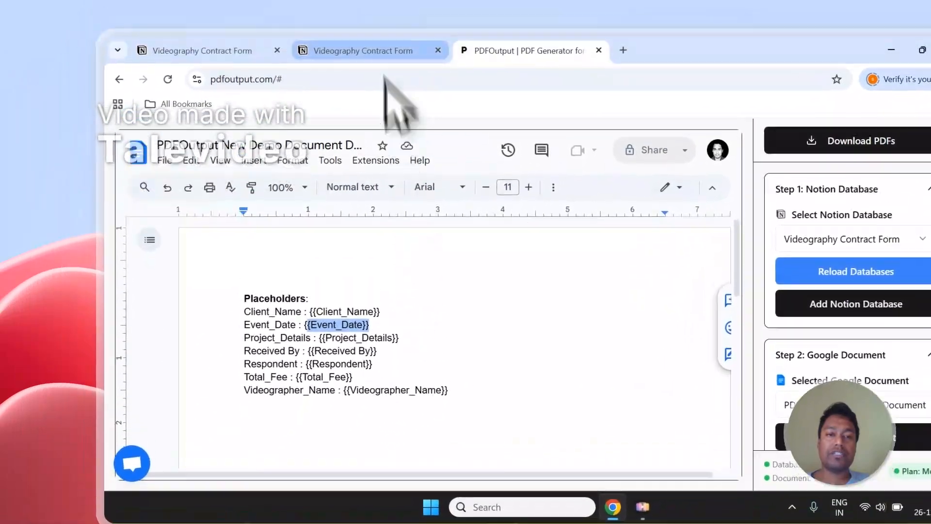
pyautogui.click(373, 51)
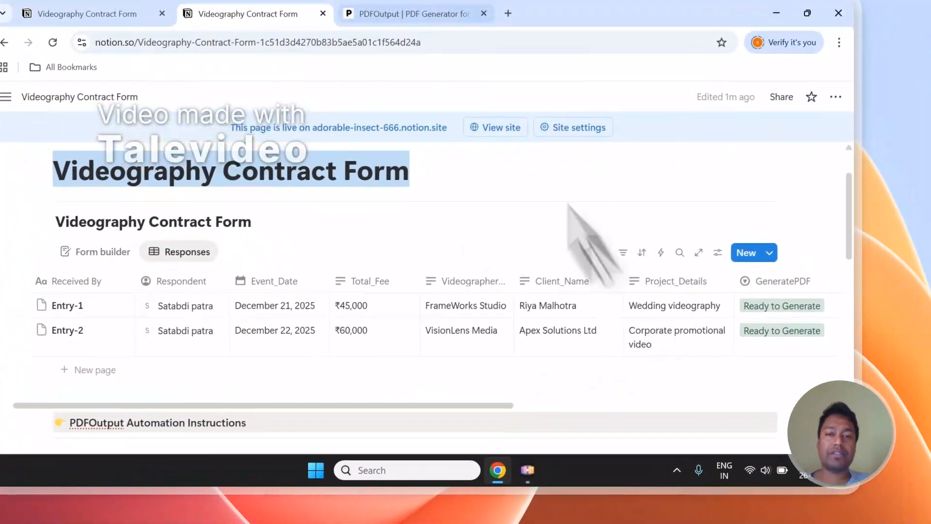
pyautogui.click(413, 14)
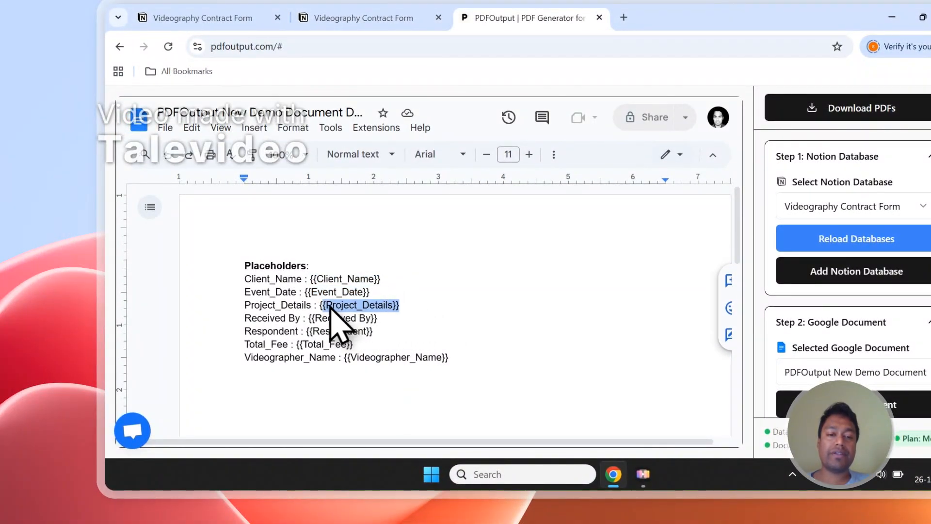
pyautogui.click(364, 17)
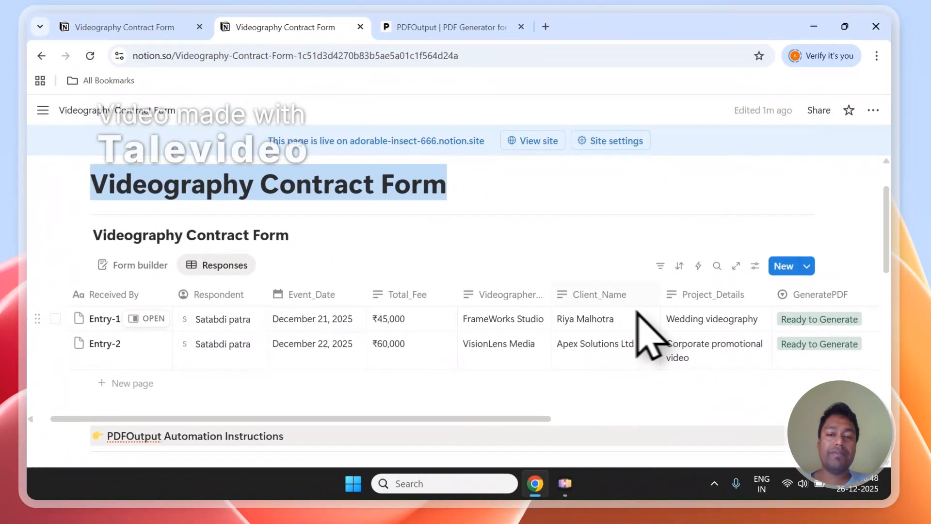
# Step: Copy the Project_Details placeholder from the mapping section and add the line "Details - {{Project_Details}}" below the template's placeholder list
pyautogui.click(415, 90)
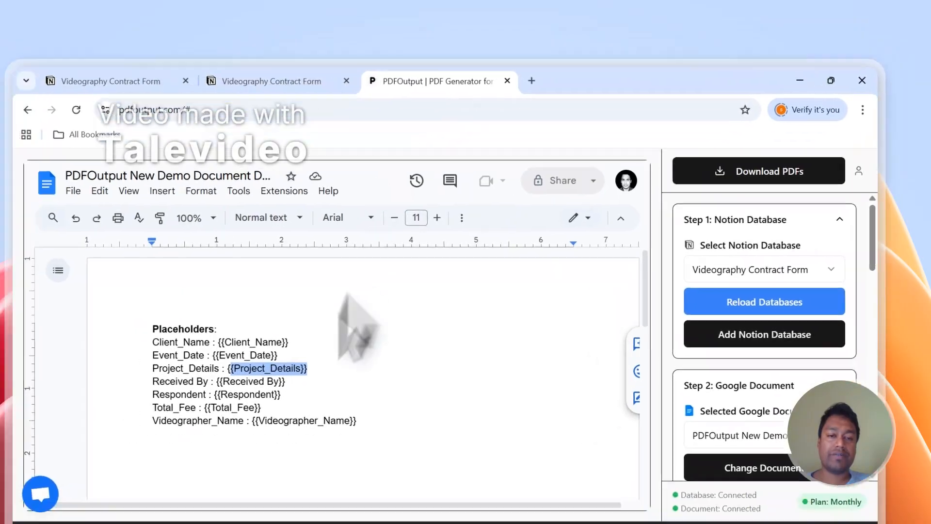
pyautogui.scroll(-2, 439, 301)
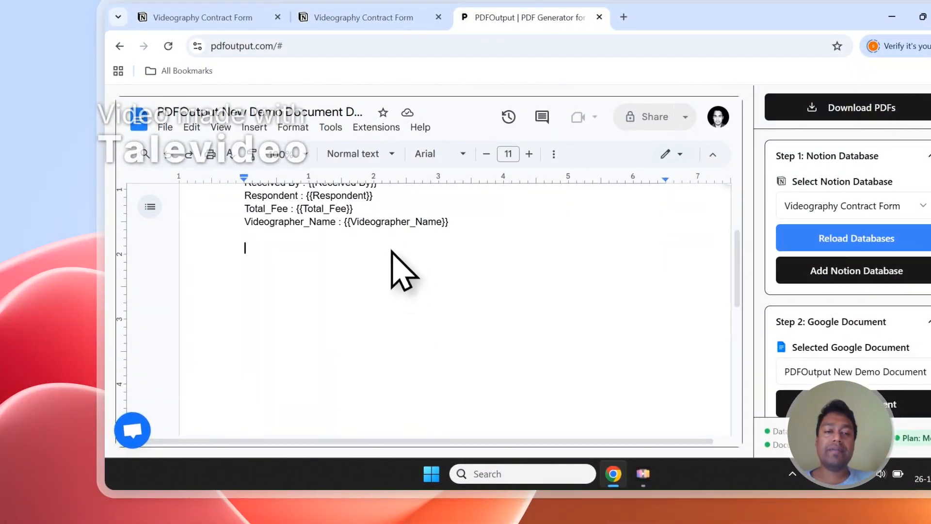
pyautogui.scroll(-10, 854, 291)
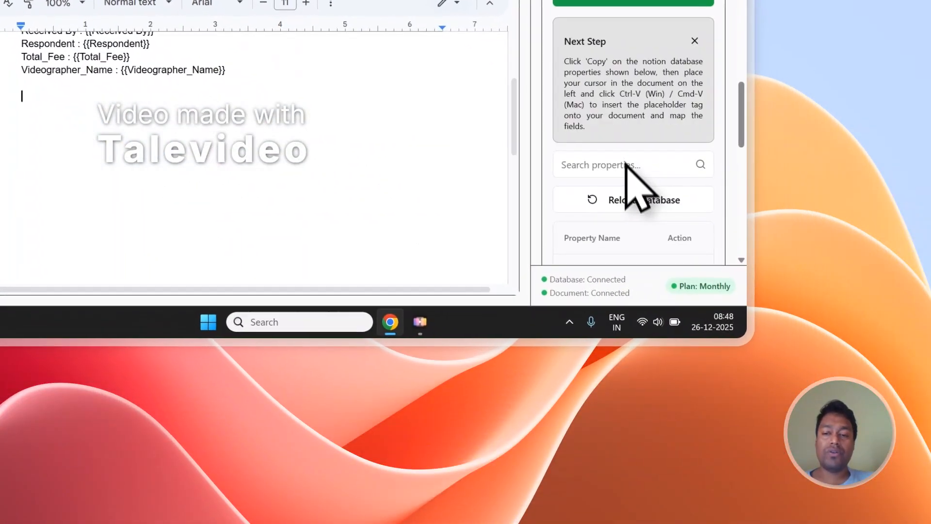
pyautogui.scroll(-5, 746, 272)
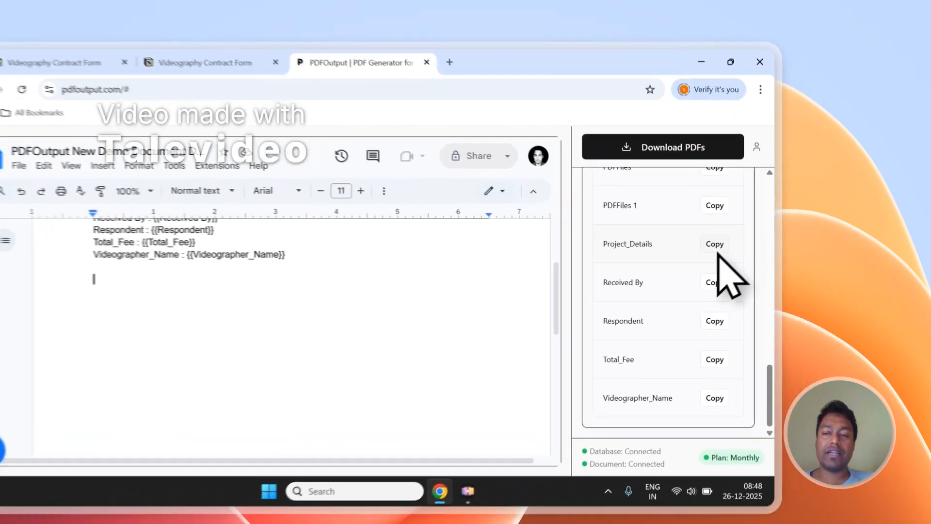
pyautogui.click(772, 232)
pyautogui.scroll(3, 335, 354)
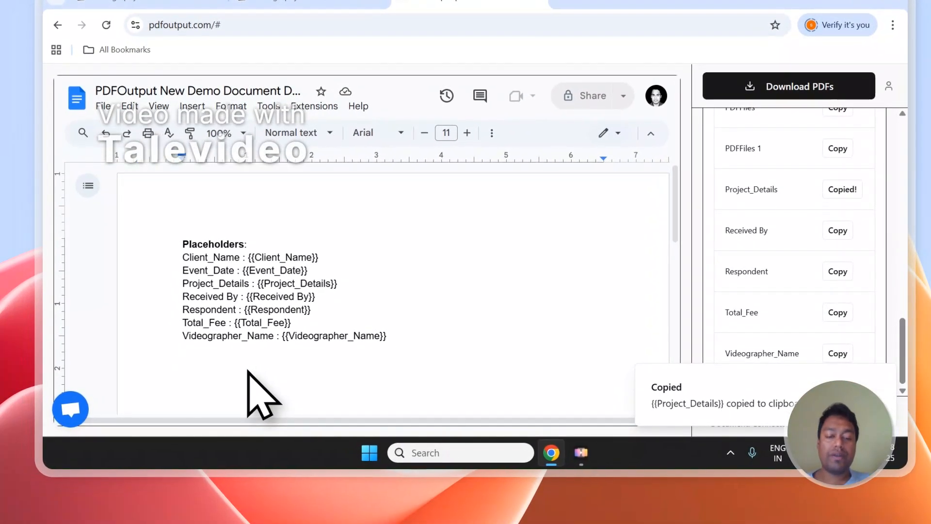
pyautogui.write('Details - {{Project_Details')
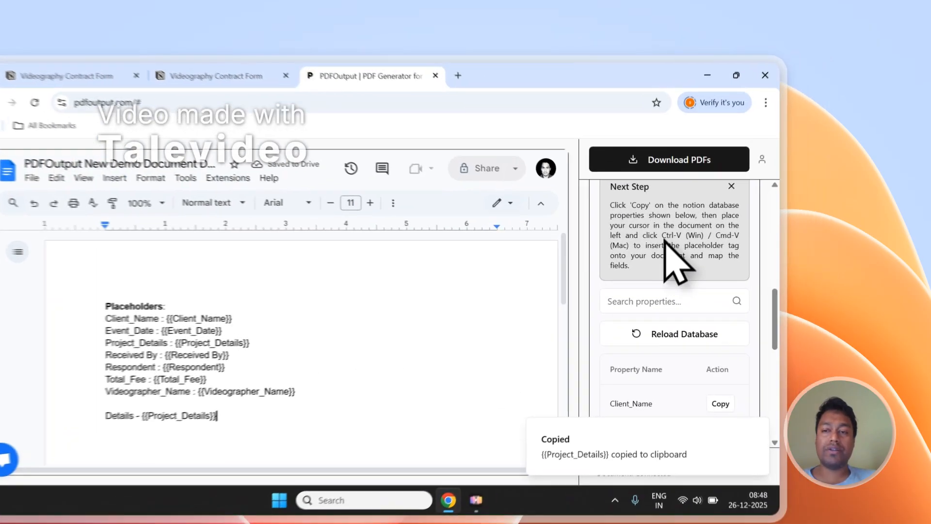
# Step: Copy the Client_Name placeholder and insert {{Client_Name}} on a new line beneath the Details line
pyautogui.moveTo(721, 214); pyautogui.dragTo(695, 223)
pyautogui.scroll(-3, 703, 417)
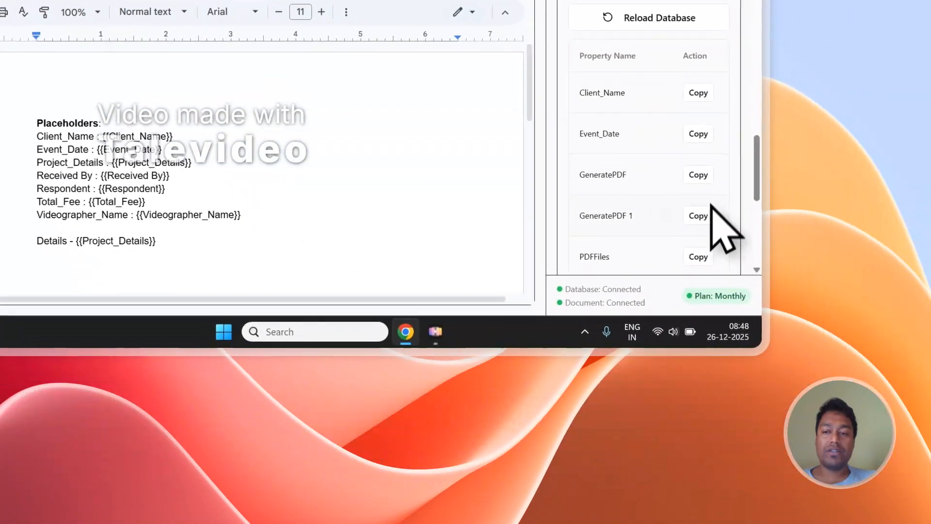
pyautogui.click(694, 289)
pyautogui.click(114, 242)
pyautogui.write('{{Client_Name}}')
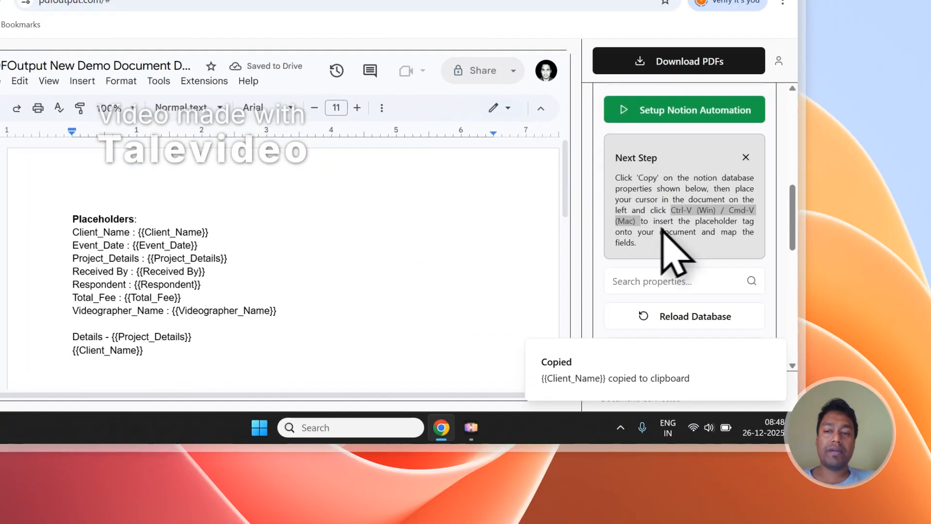
# Step: Set the PDF file name to the Project_Details property and start generating the PDFs
pyautogui.scroll(5, 791, 138)
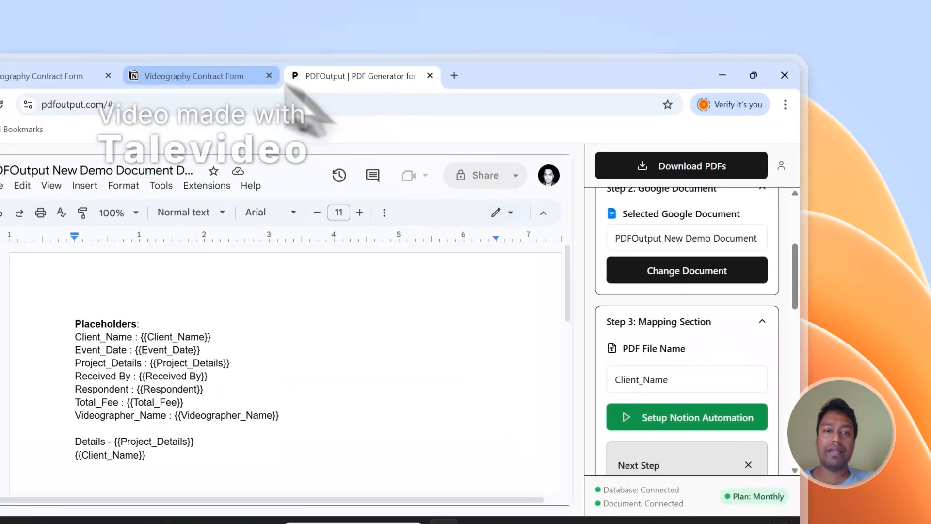
pyautogui.click(135, 6)
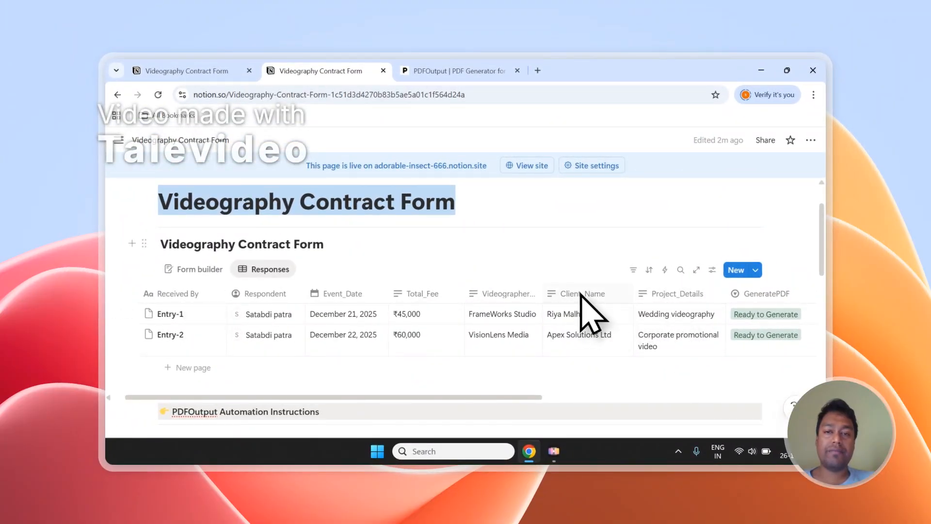
pyautogui.click(480, 71)
pyautogui.click(614, 381)
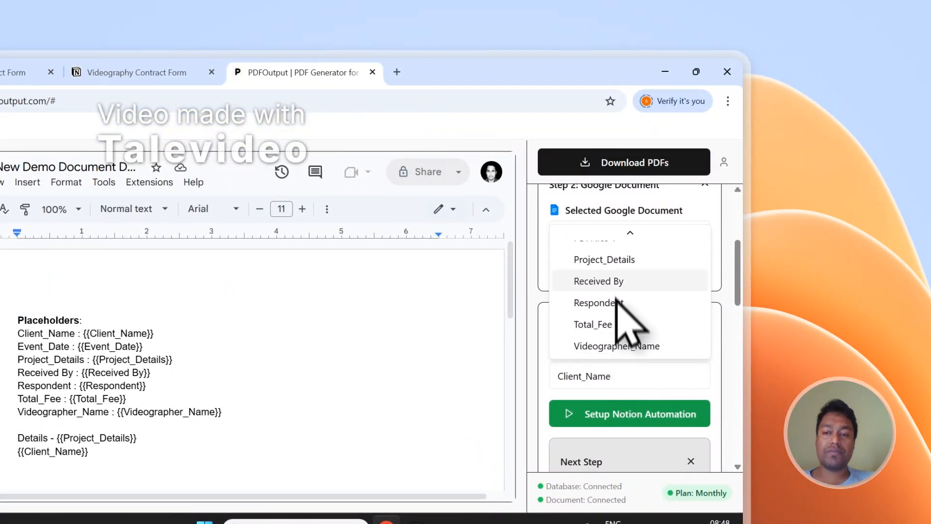
pyautogui.click(604, 259)
pyautogui.scroll(5, 630, 312)
pyautogui.click(630, 165)
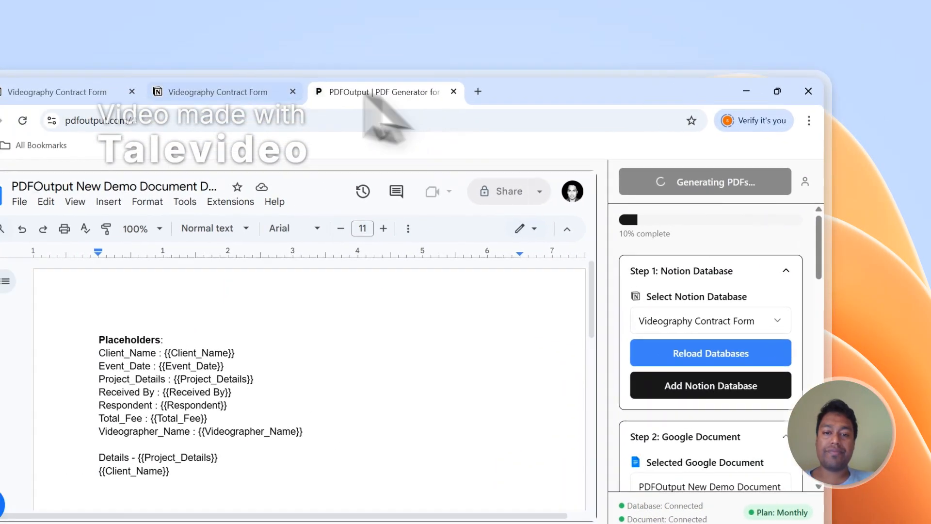
# Step: Delete the duplicate GeneratePDF 1 and PDFFiles 1 properties from the Notion responses table
pyautogui.click(135, 72)
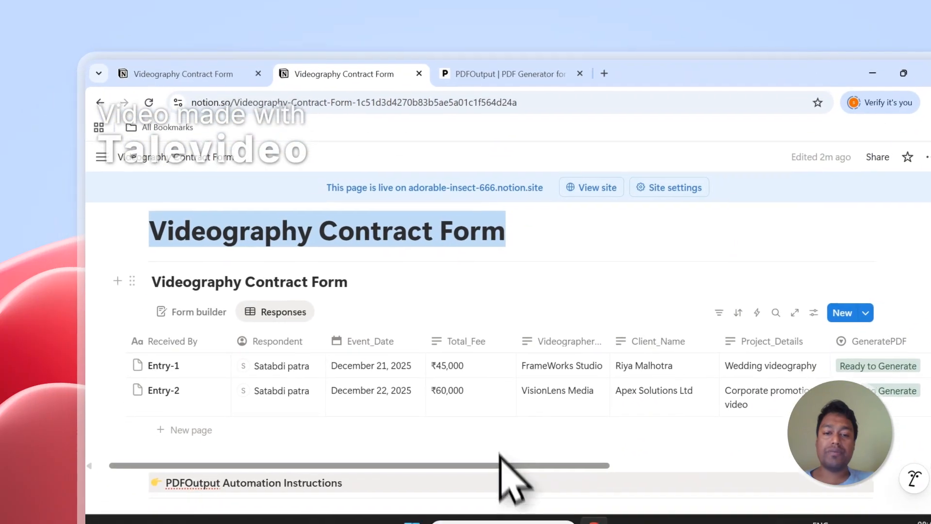
pyautogui.moveTo(612, 457); pyautogui.dragTo(765, 455)
pyautogui.click(606, 330)
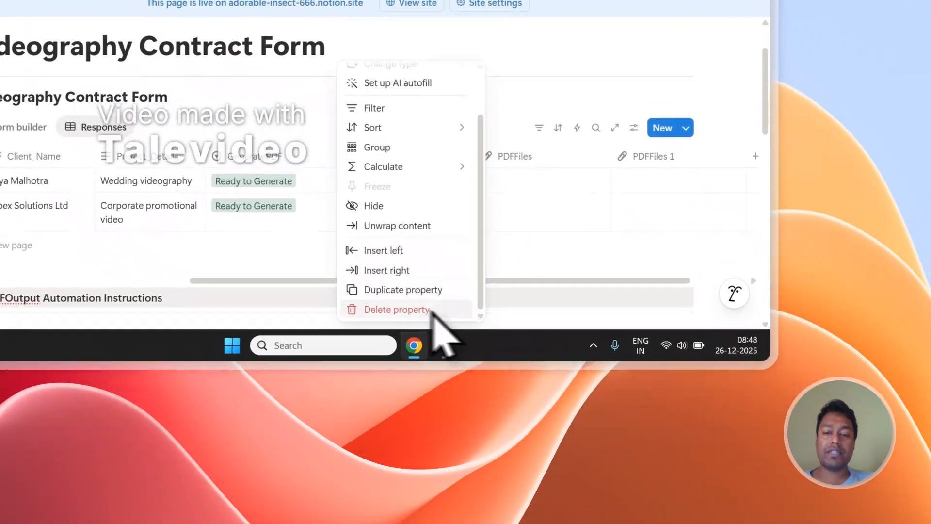
pyautogui.click(418, 311)
pyautogui.click(298, 147)
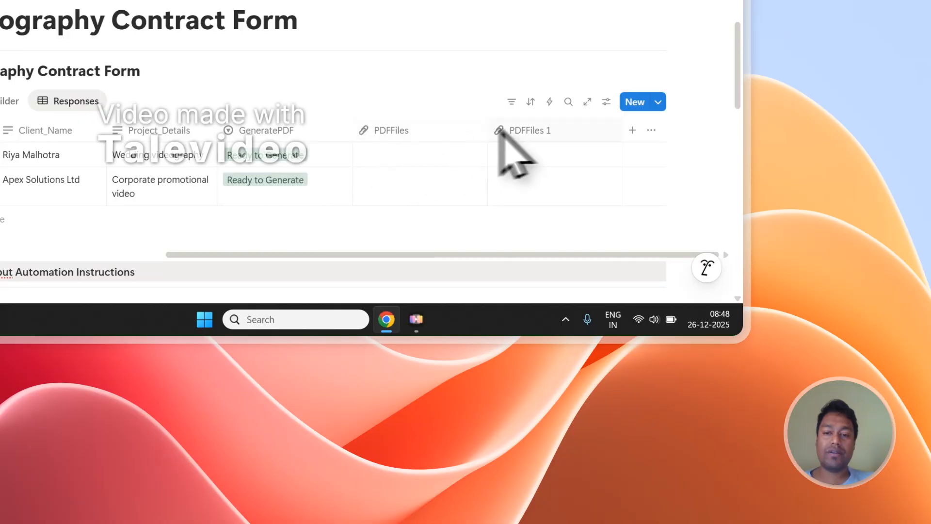
pyautogui.click(500, 131)
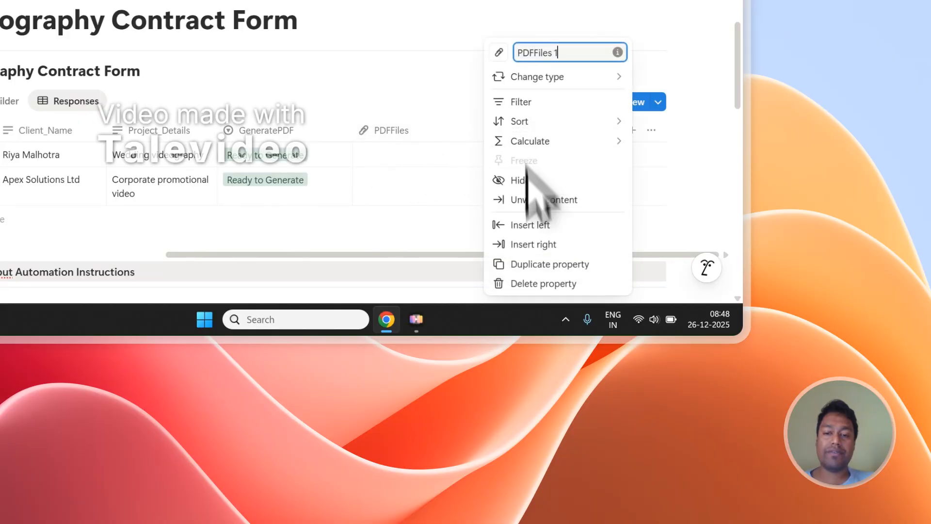
pyautogui.click(537, 283)
pyautogui.click(368, 125)
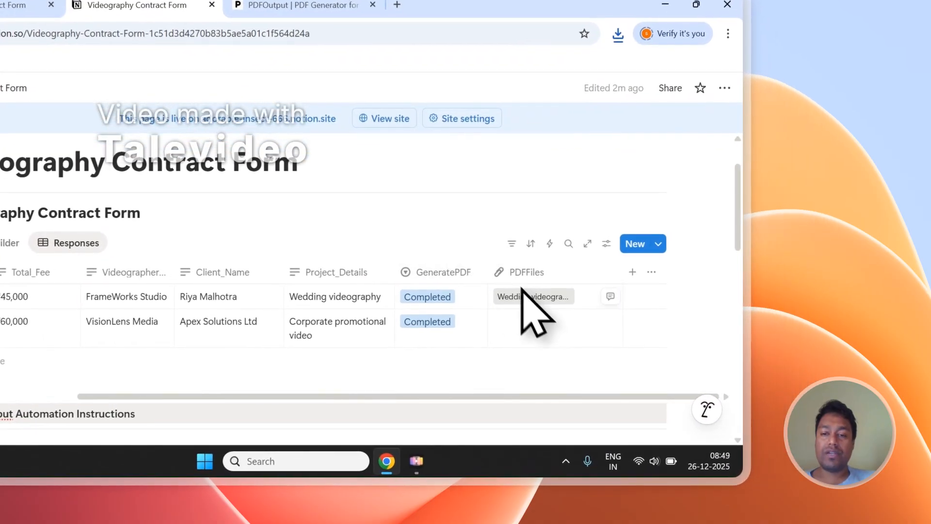
# Step: Open the Wedding videography and Corporate promotional video PDFs from the PDFFiles column and check the wedding contract's filled-in placeholders
pyautogui.click(641, 314)
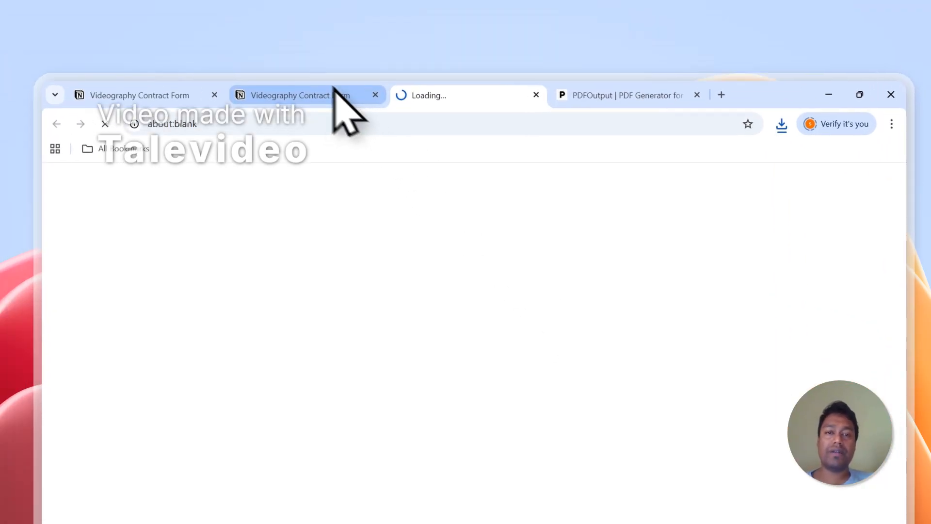
pyautogui.click(172, 5)
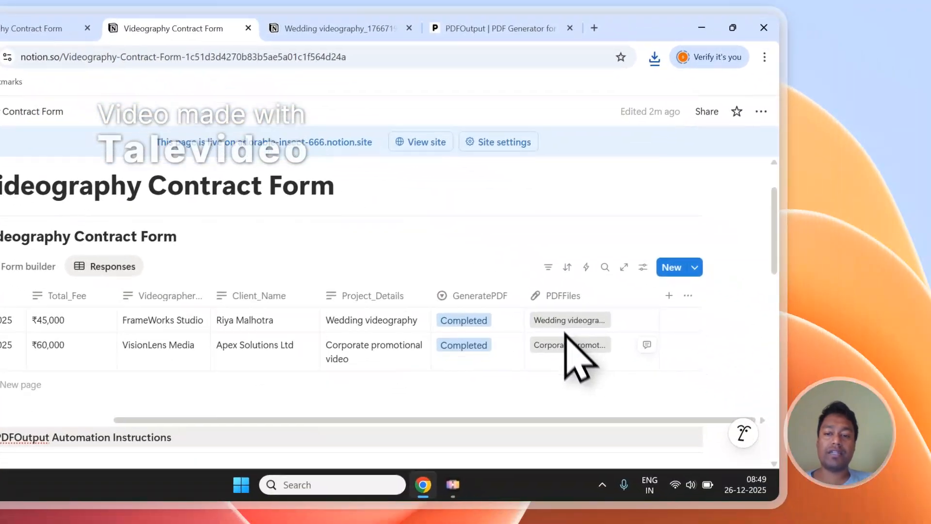
pyautogui.click(567, 345)
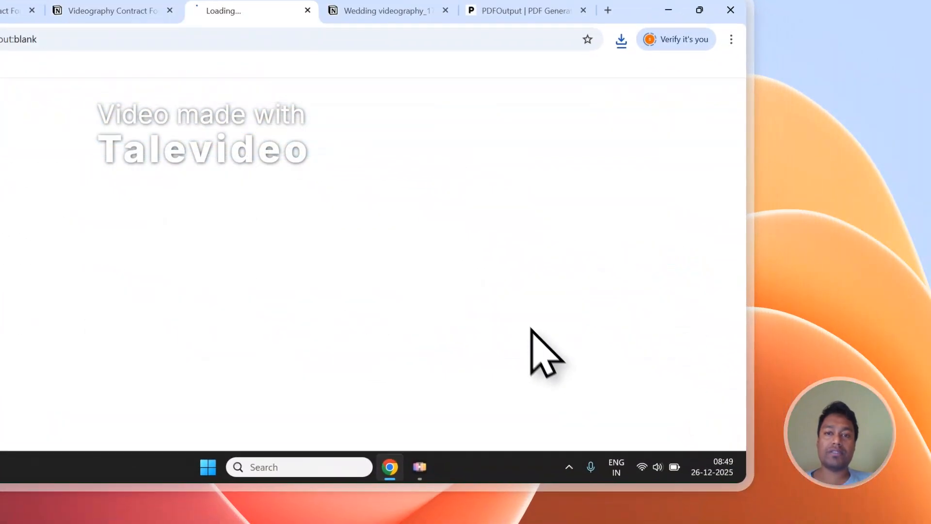
pyautogui.click(390, 30)
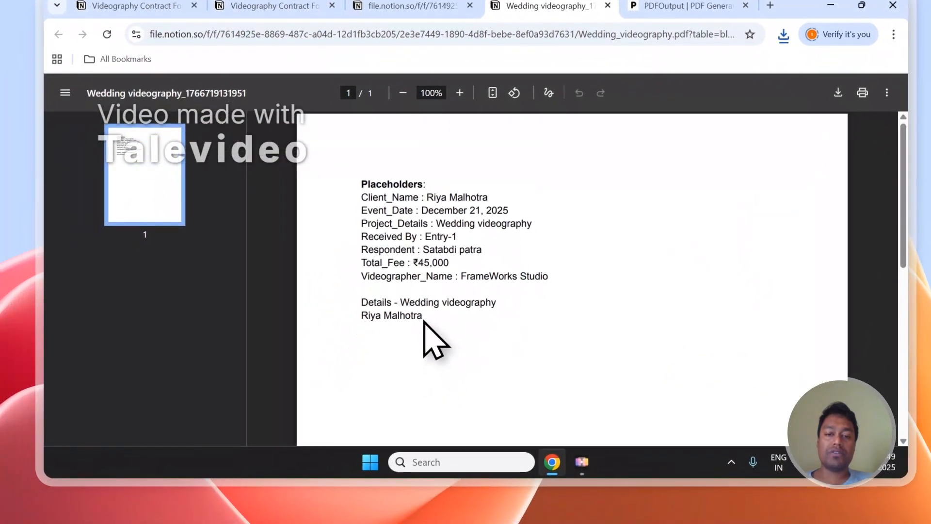
pyautogui.moveTo(413, 342); pyautogui.dragTo(359, 197)
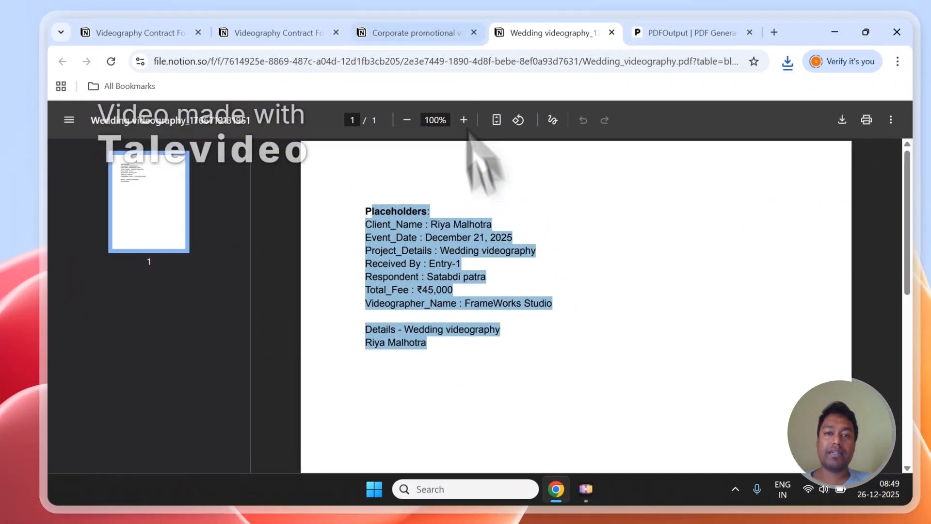
# Step: Compare the filled-in placeholders of the Corporate promotional video PDF with the Wedding videography PDF and close both files
pyautogui.click(422, 4)
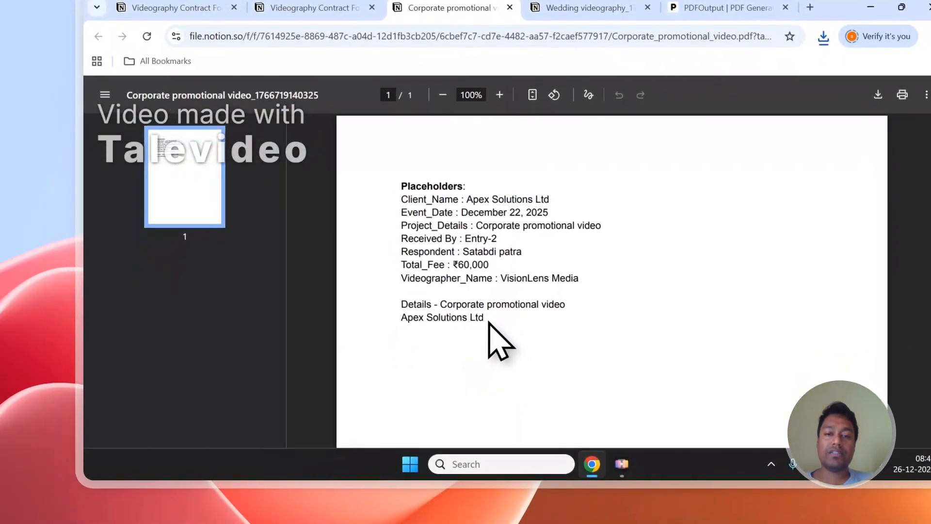
pyautogui.moveTo(477, 359); pyautogui.dragTo(393, 209)
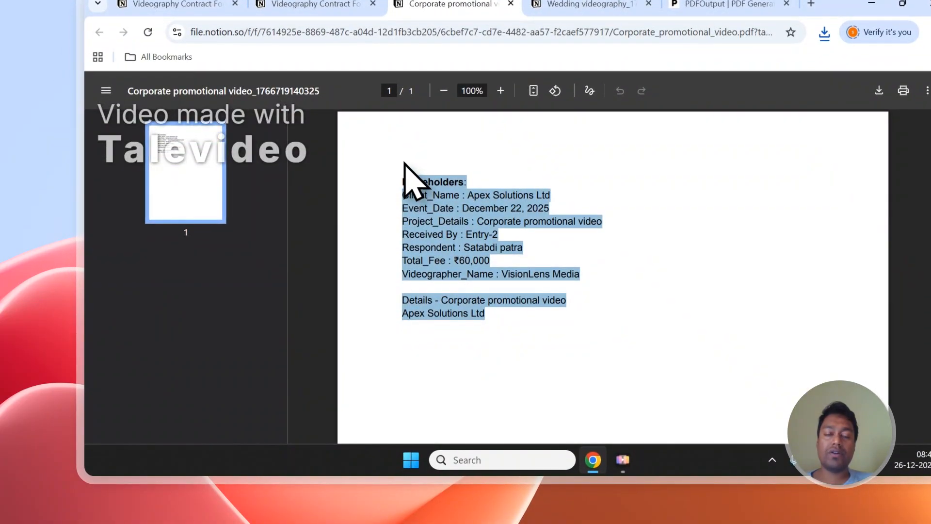
pyautogui.click(471, 272)
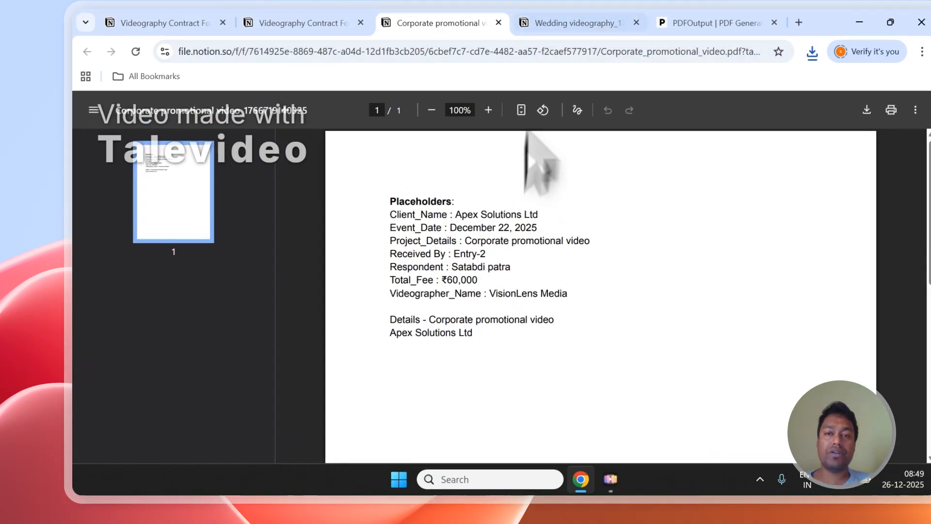
pyautogui.click(557, 5)
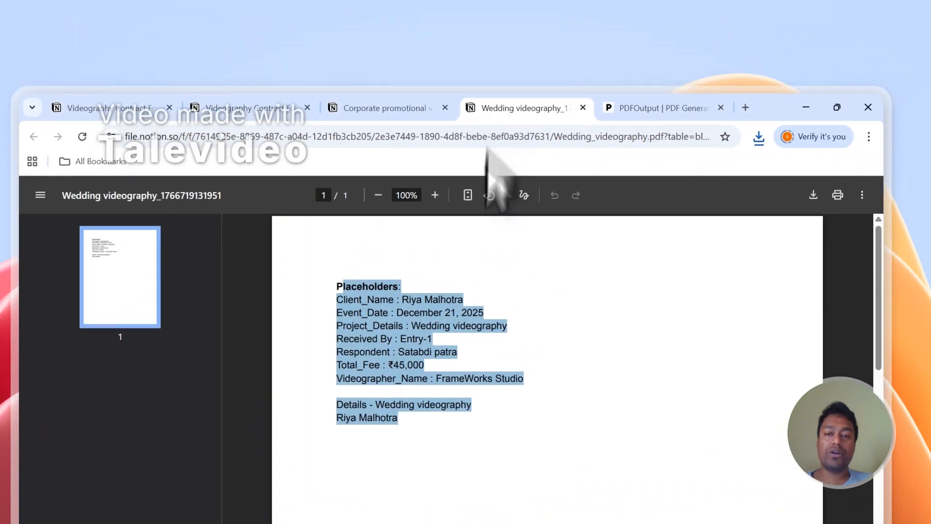
pyautogui.click(526, 242)
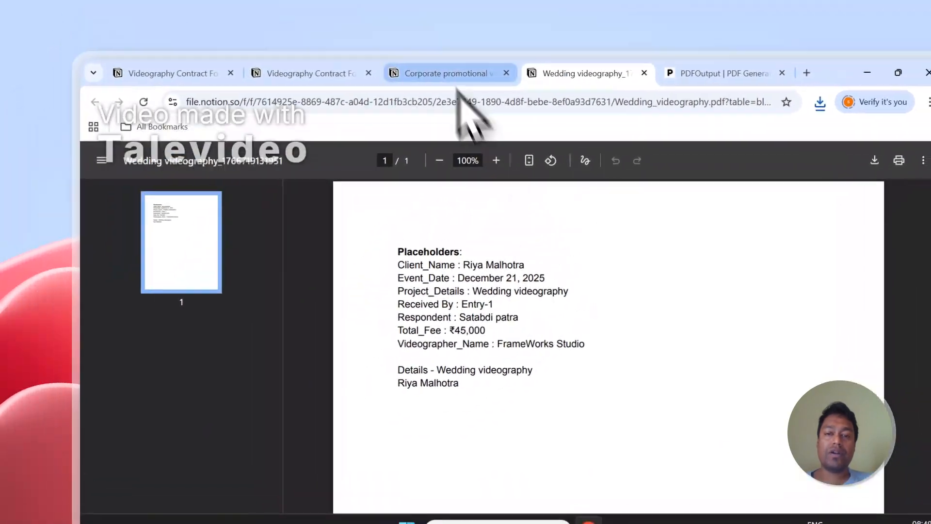
pyautogui.click(427, 54)
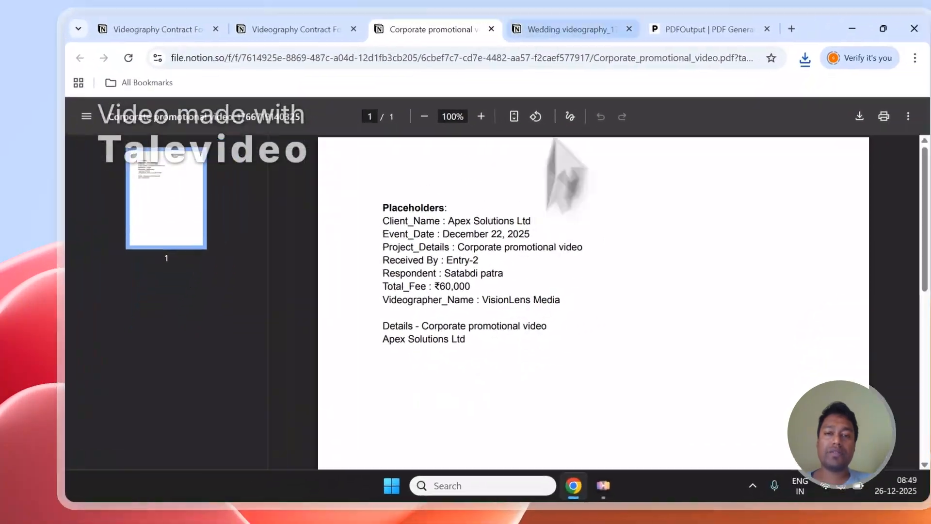
pyautogui.click(562, 29)
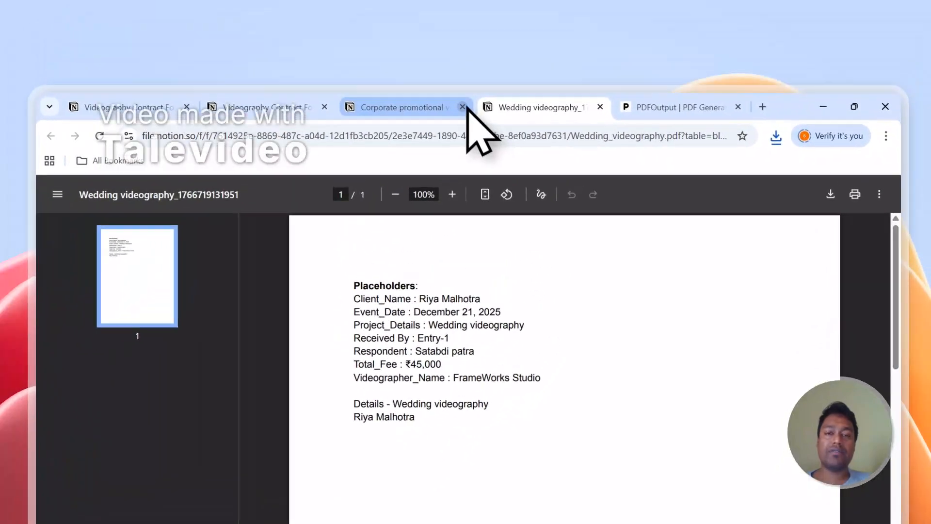
pyautogui.click(463, 107)
pyautogui.click(463, 106)
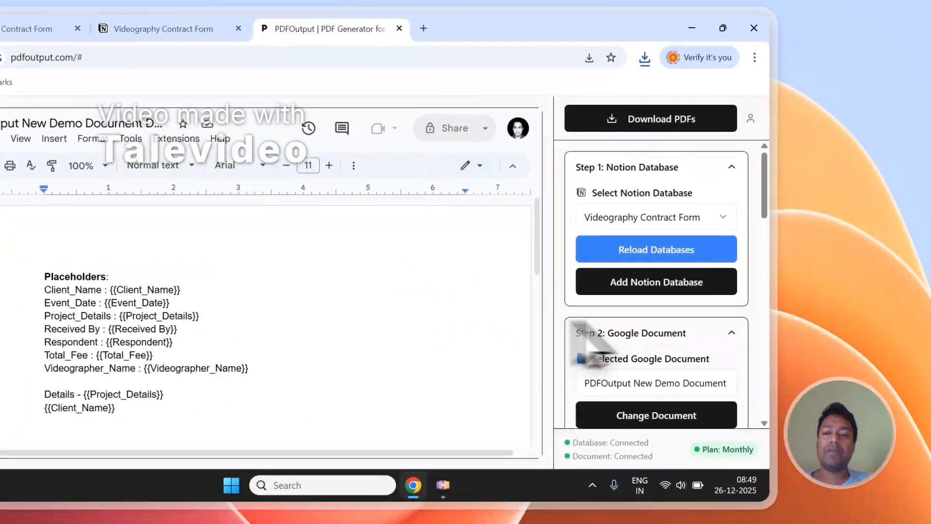
# Step: Set up the Notion automation in PDFOutput's mapping section and review the selected Notion database and Google document
pyautogui.scroll(-4, 573, 323)
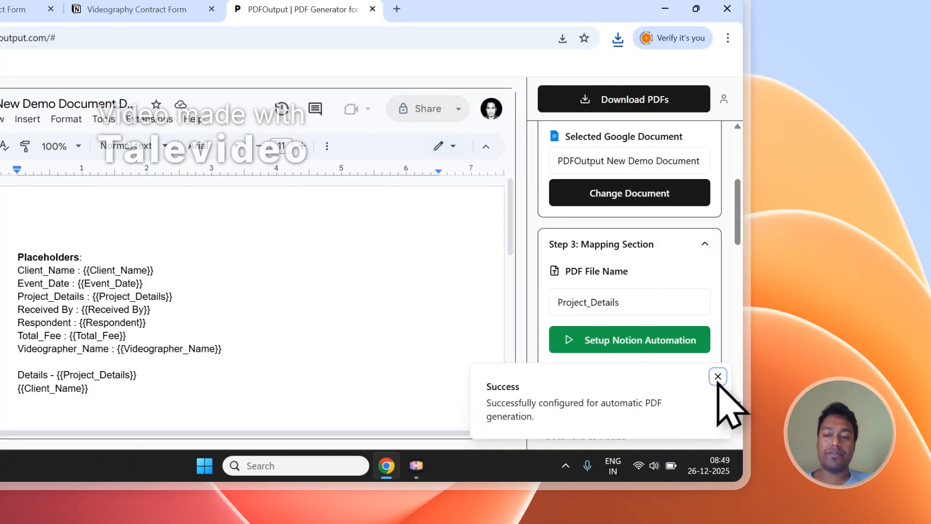
pyautogui.click(718, 377)
pyautogui.scroll(5, 655, 332)
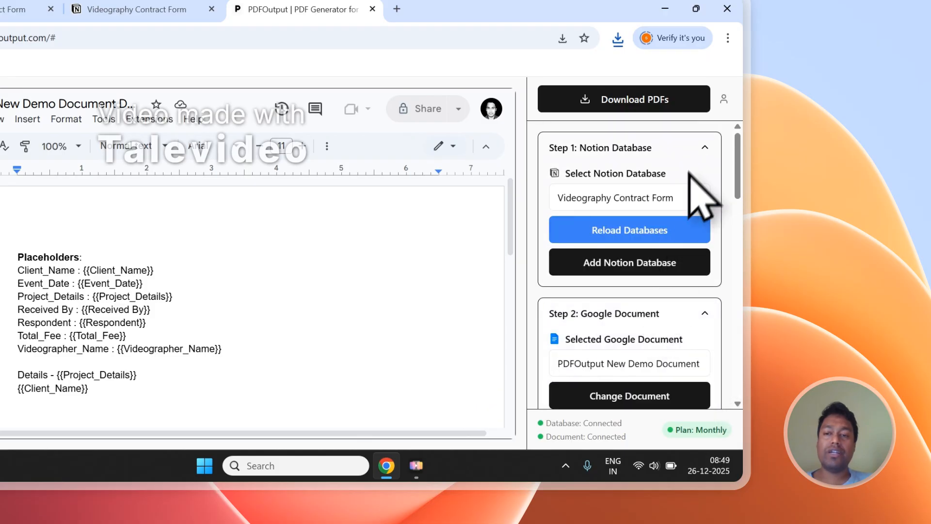
pyautogui.scroll(-1, 631, 223)
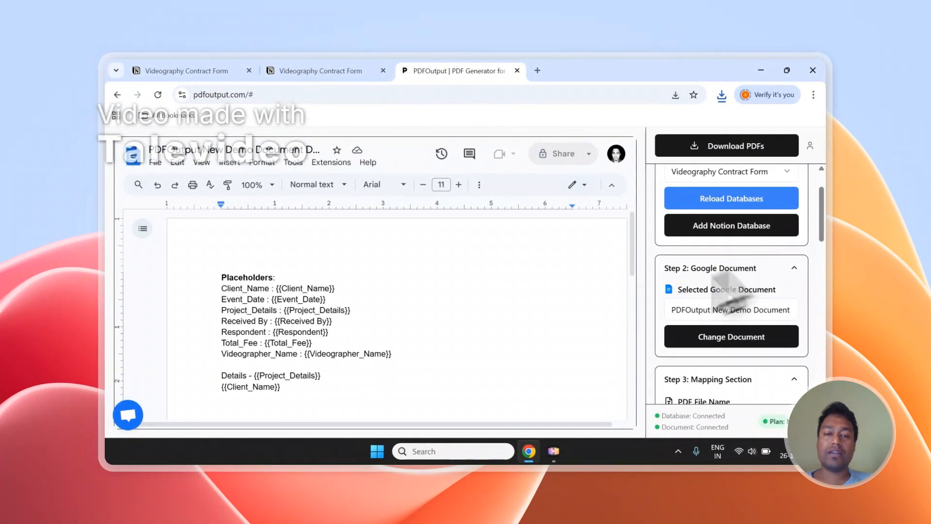
pyautogui.scroll(1, 738, 224)
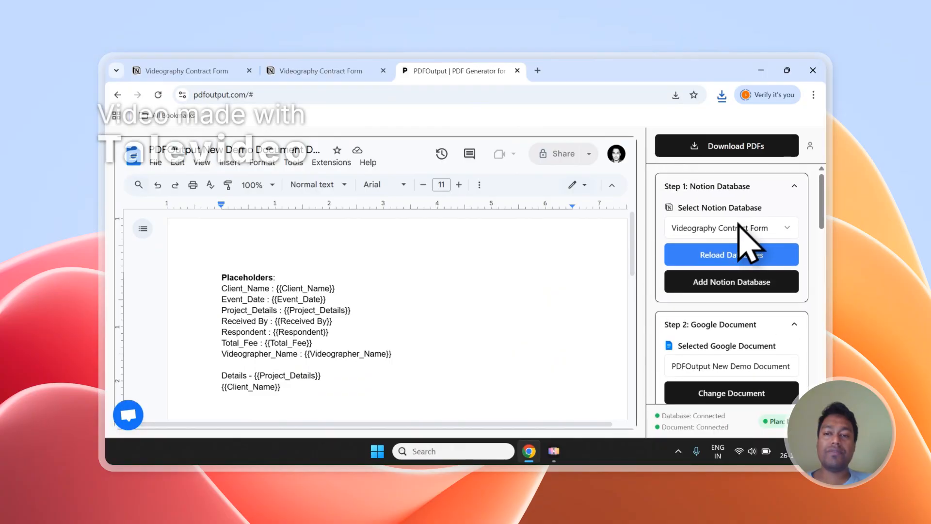
pyautogui.scroll(-3, 693, 277)
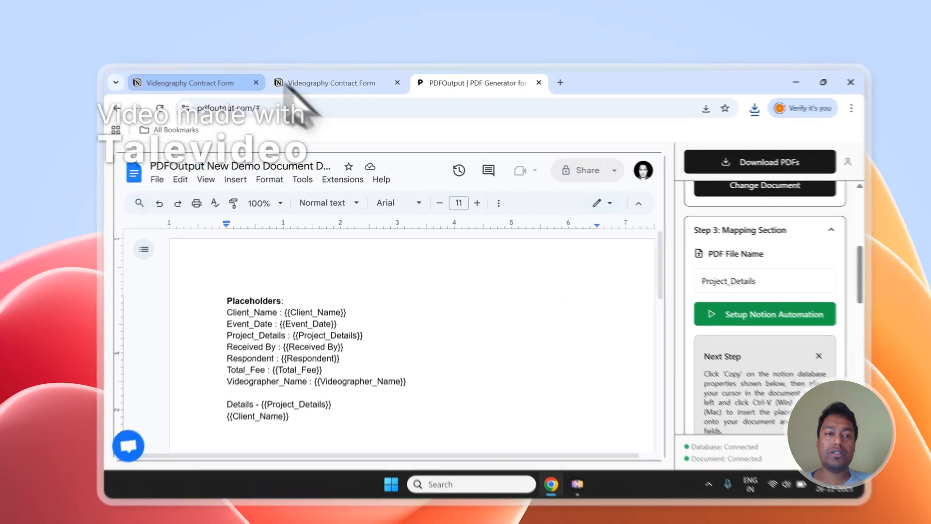
# Step: Add a new row to the Notion responses table and set its GeneratePDF status to Ready to Generate
pyautogui.click(212, 70)
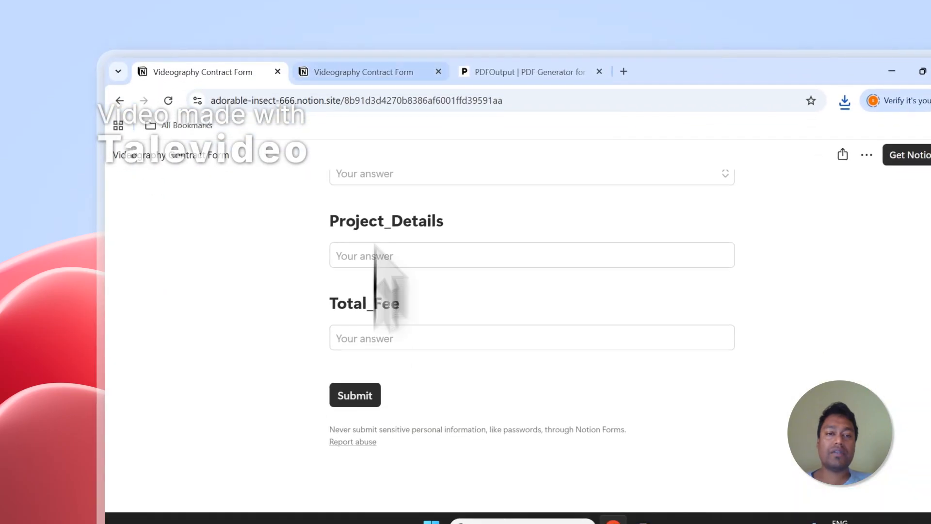
pyautogui.click(373, 72)
pyautogui.click(237, 421)
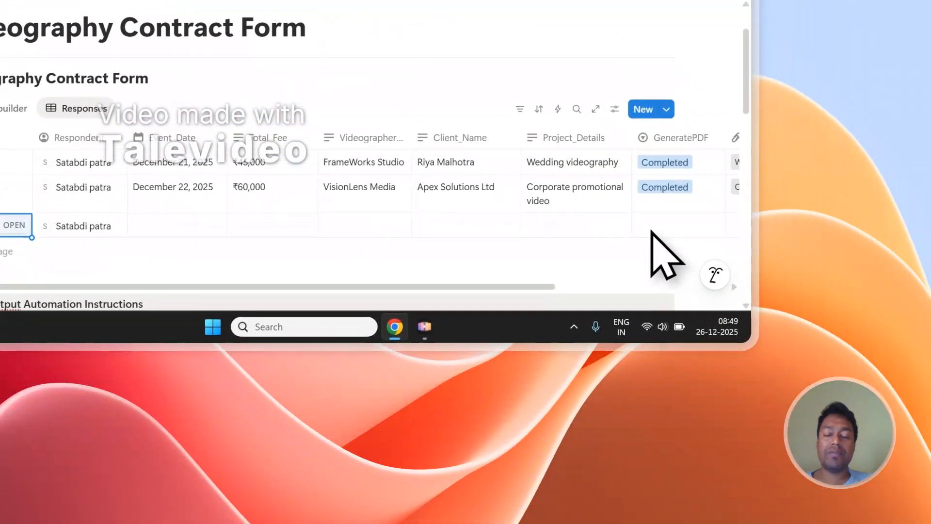
pyautogui.click(730, 297)
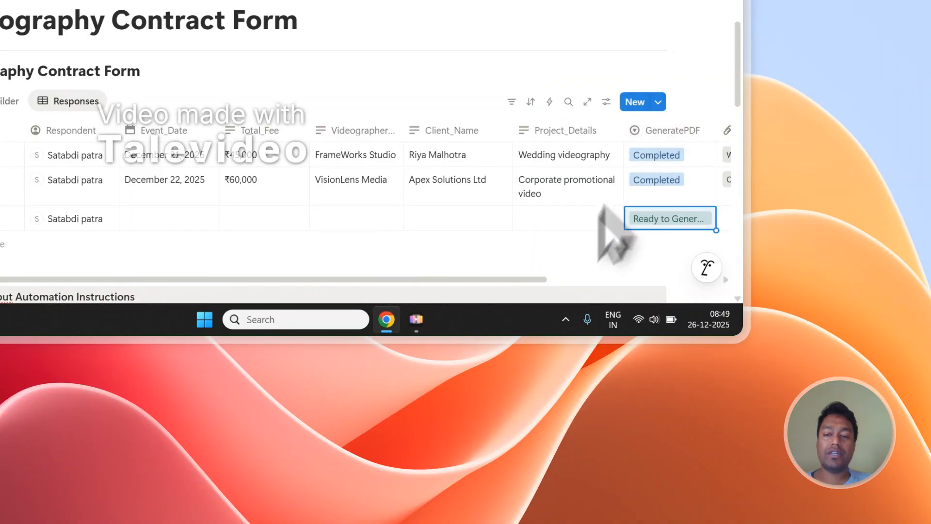
pyautogui.moveTo(543, 280); pyautogui.dragTo(691, 280)
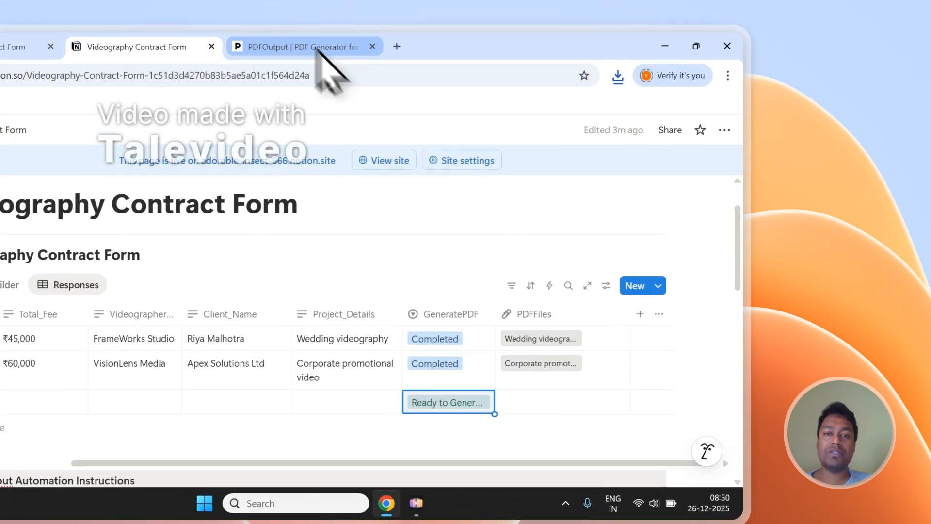
# Step: Review the PDFOutput template and mapping, the Notion responses table with its GeneratePDF status, and the public contract form
pyautogui.click(318, 53)
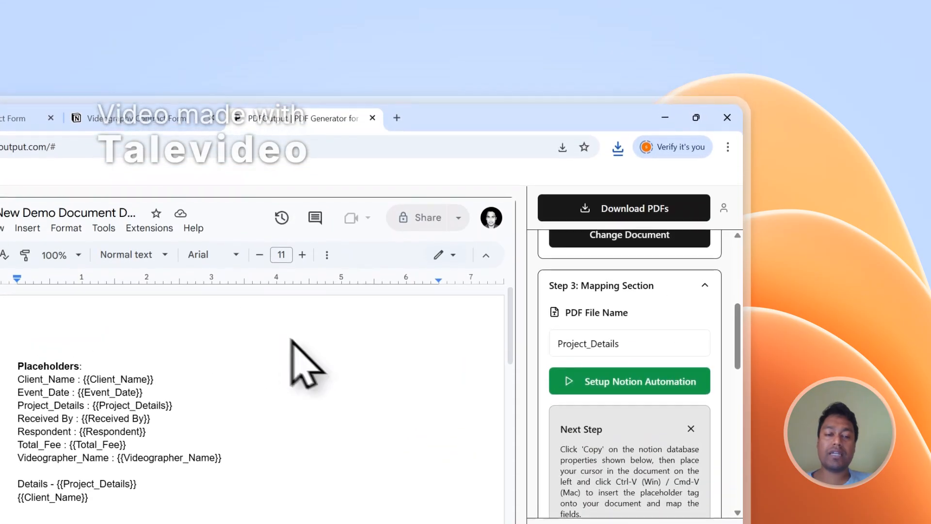
pyautogui.scroll(-2, 232, 316)
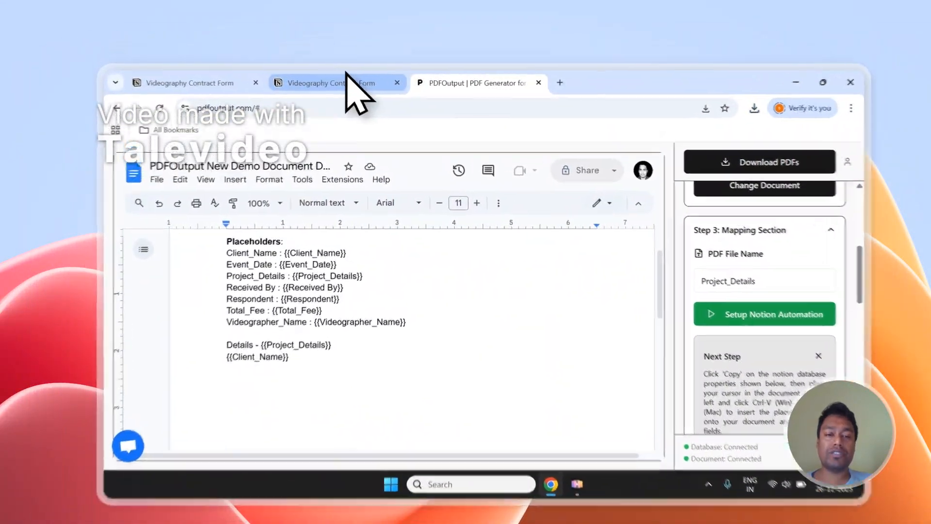
pyautogui.click(330, 71)
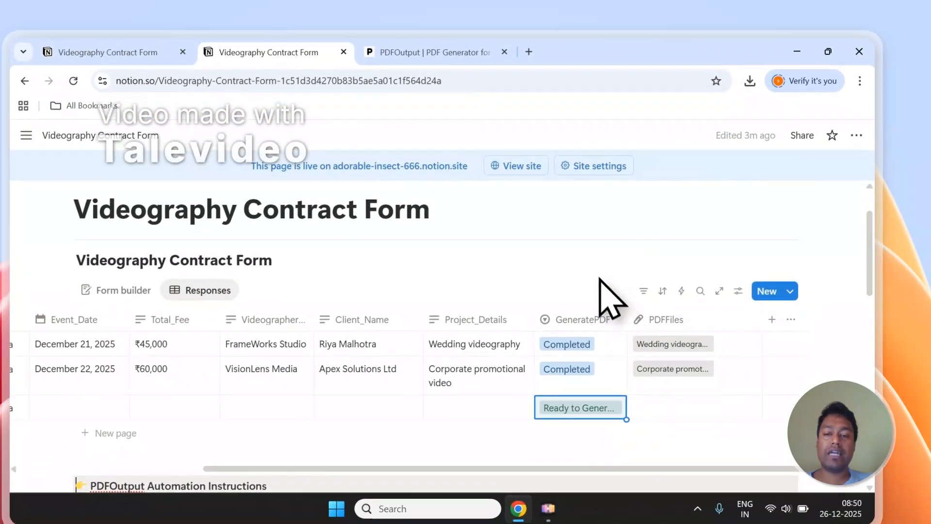
pyautogui.scroll(-1, 602, 350)
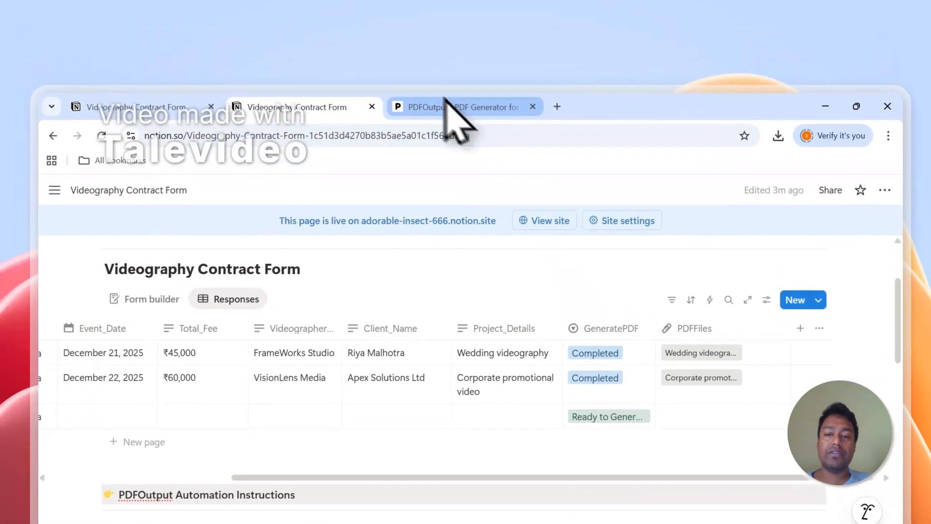
pyautogui.click(427, 53)
pyautogui.scroll(2, 776, 334)
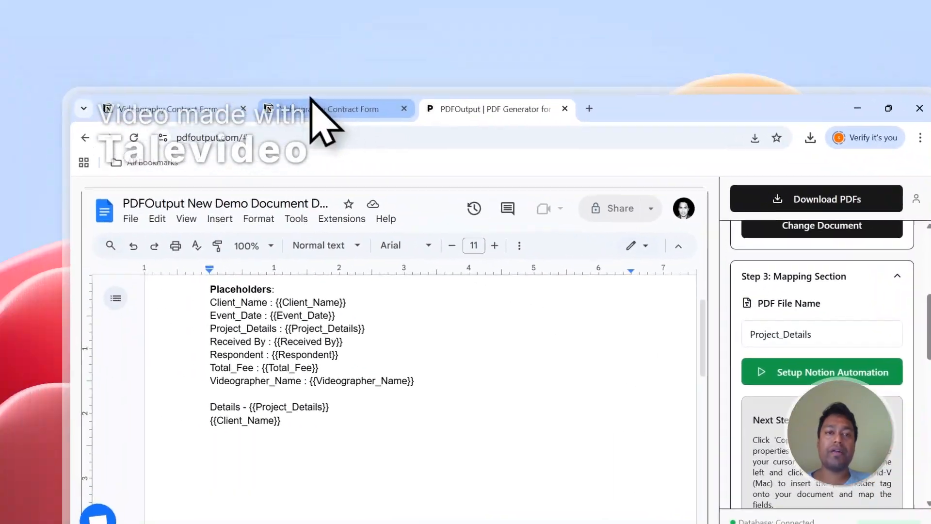
pyautogui.click(112, 53)
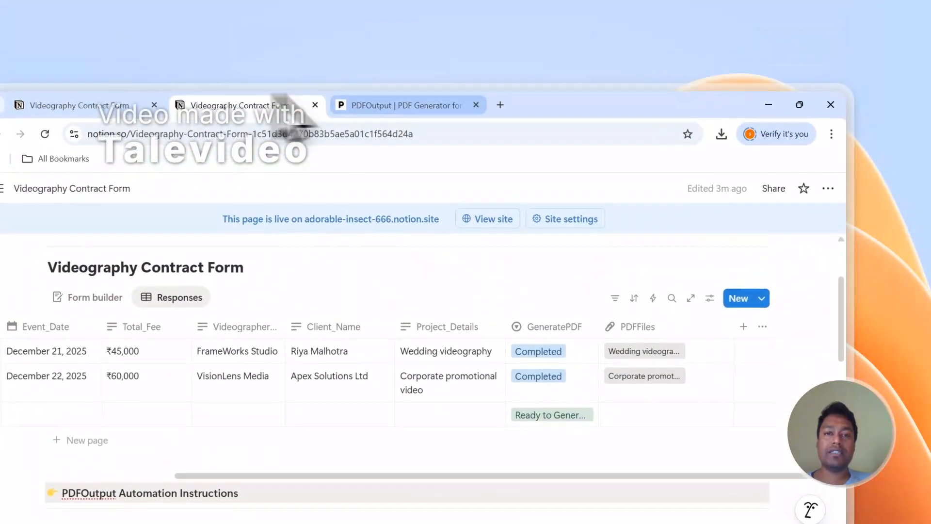
pyautogui.click(347, 57)
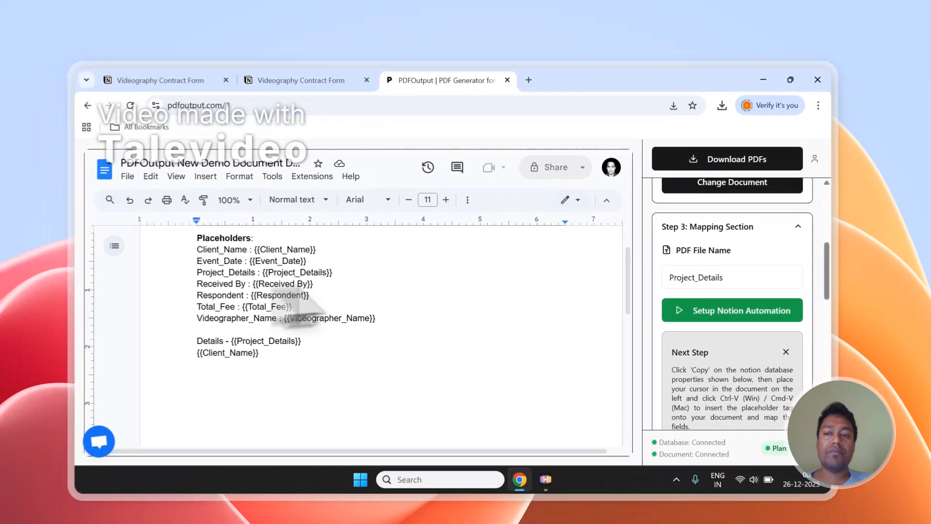
pyautogui.scroll(4, 830, 341)
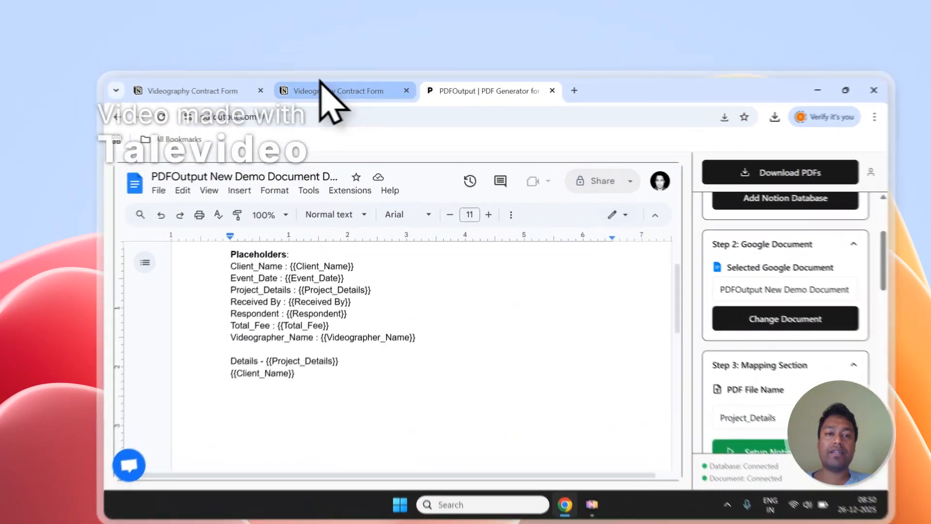
pyautogui.click(318, 71)
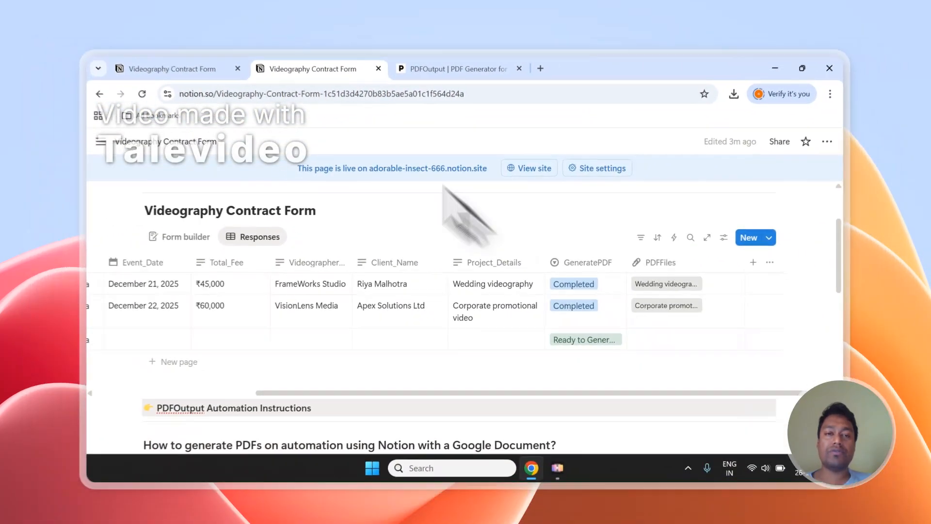
pyautogui.moveTo(427, 60)
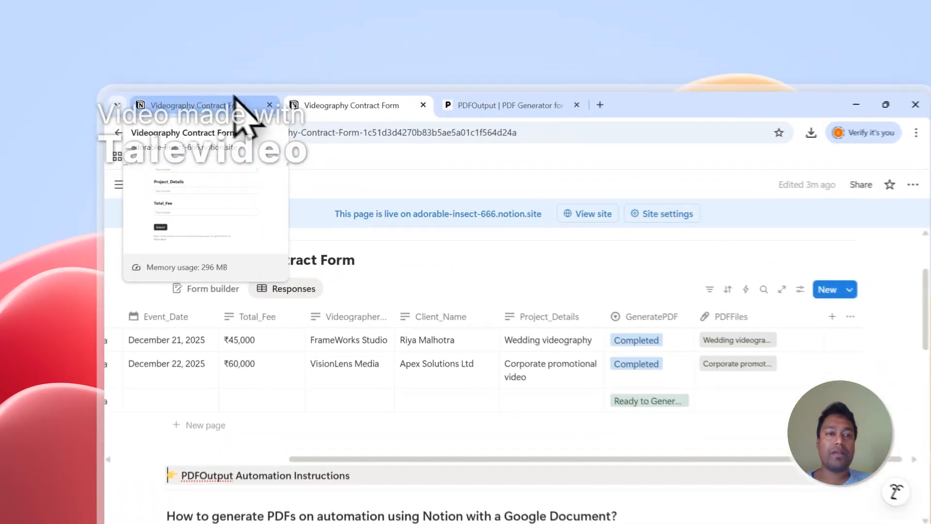
pyautogui.click(214, 70)
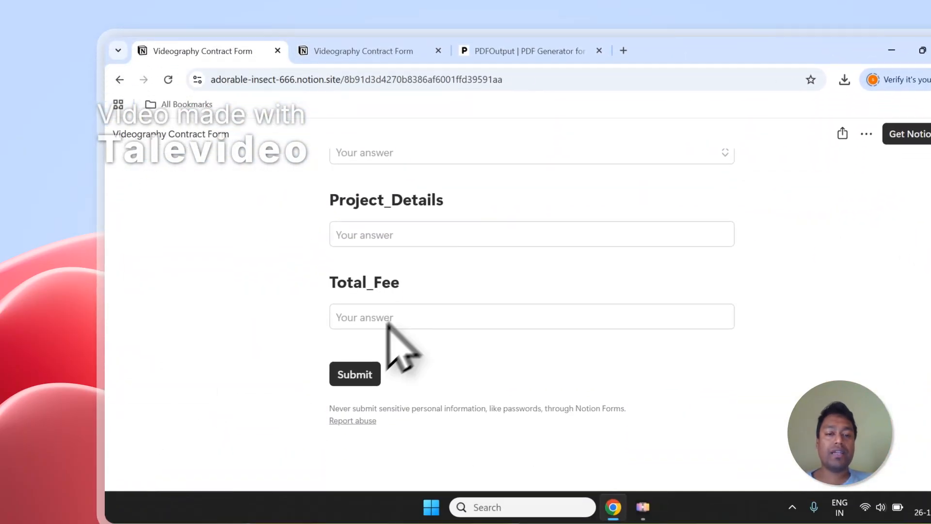
# Step: Widen the GeneratePDF column in the Notion responses table to fit the full Ready to Generate label
pyautogui.click(363, 43)
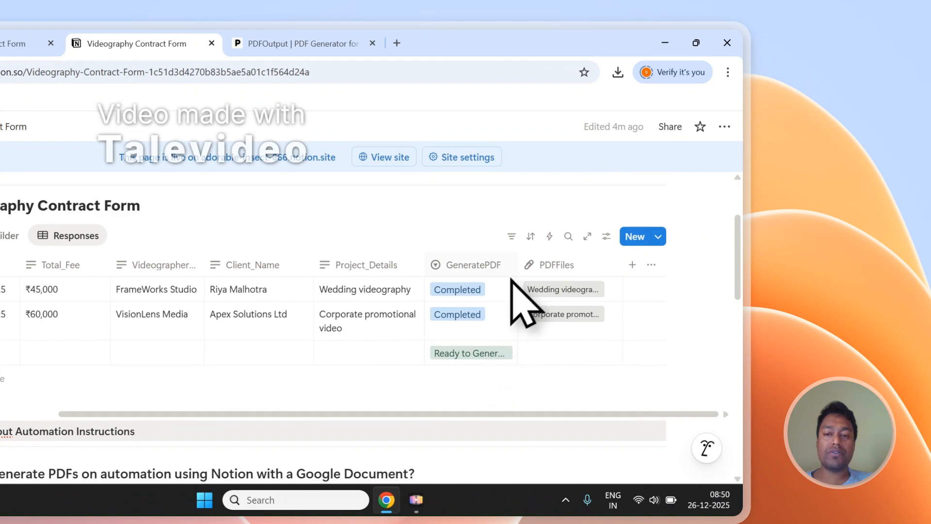
pyautogui.moveTo(518, 266); pyautogui.dragTo(526, 265)
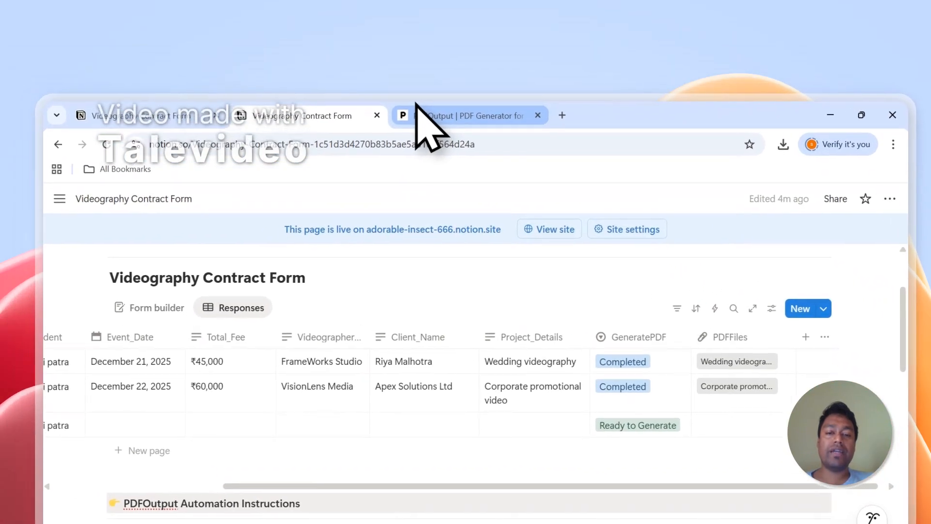
# Step: Switch to PDFOutput, view its support chat, and close the chat
pyautogui.click(259, 43)
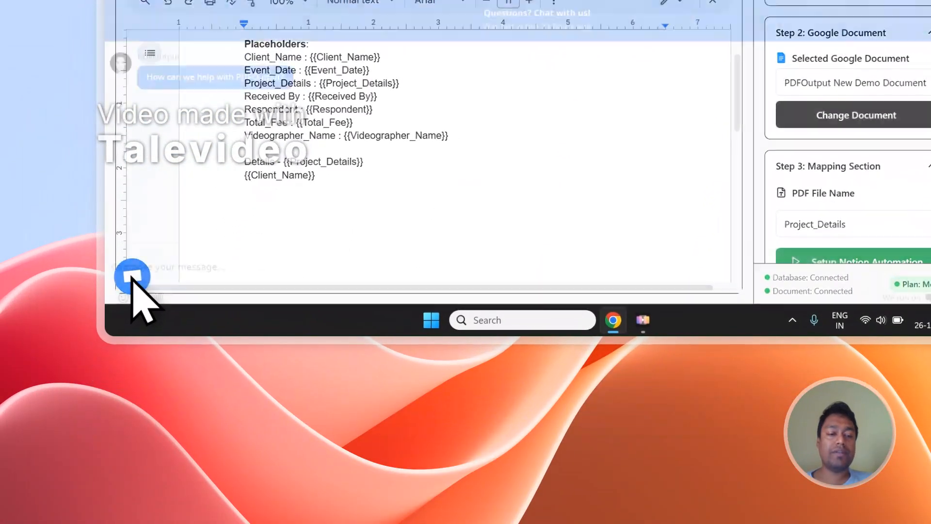
pyautogui.click(117, 347)
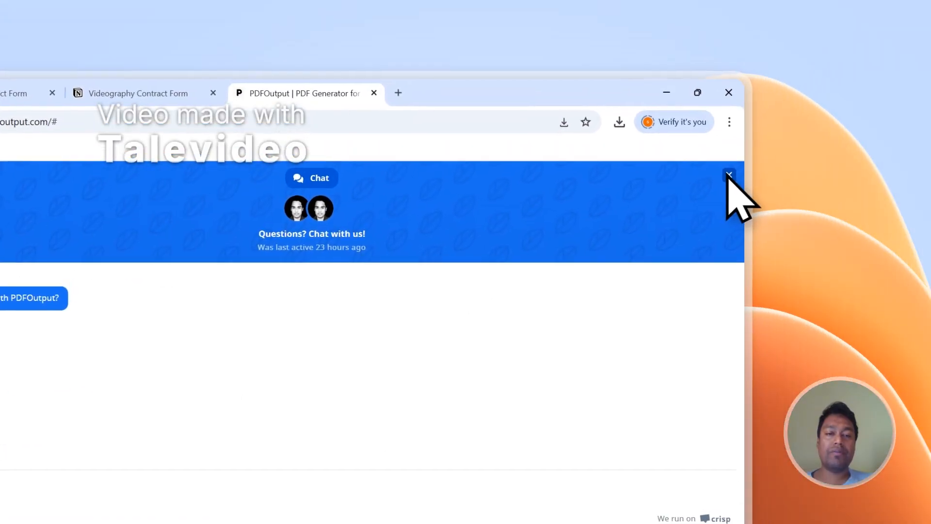
pyautogui.click(730, 175)
# Step: Sign out of the PDFOutput account and open the site's Contact page at the Send Message form
pyautogui.click(724, 185)
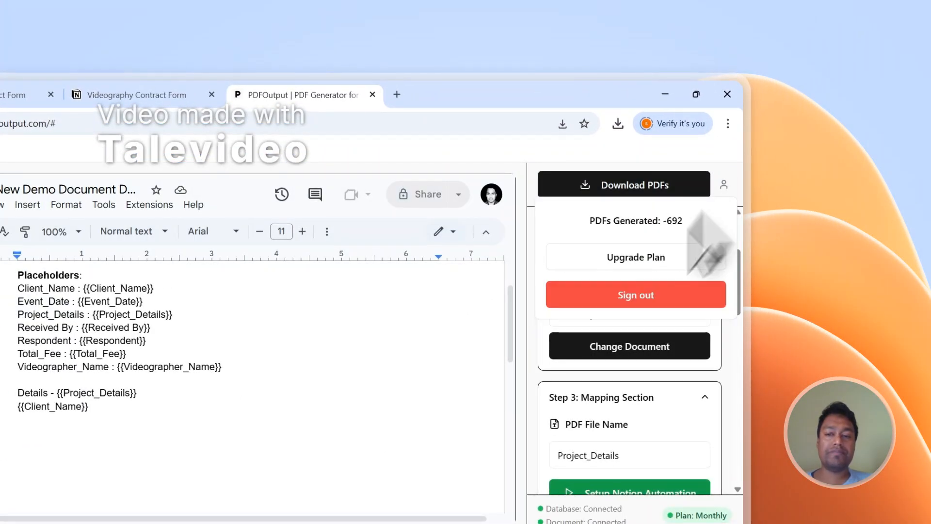
pyautogui.click(602, 297)
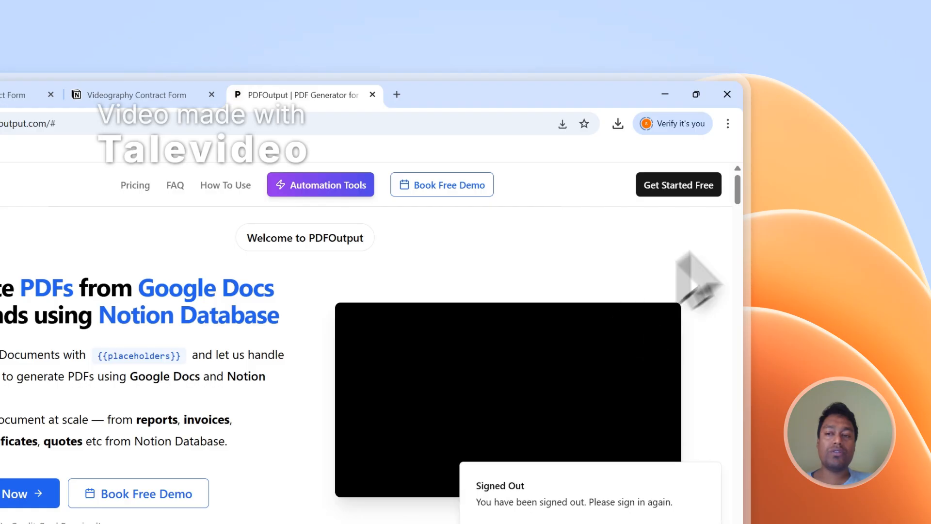
pyautogui.moveTo(741, 190); pyautogui.dragTo(741, 523)
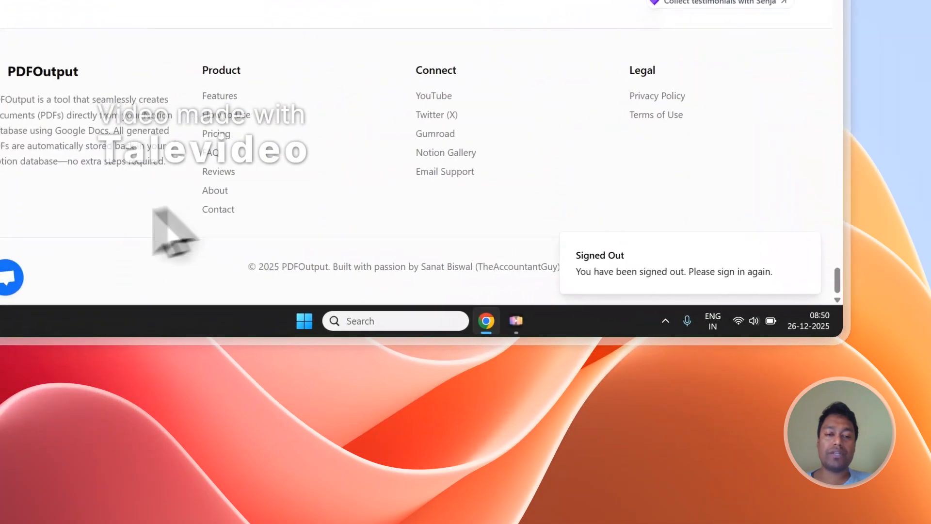
pyautogui.click(330, 209)
pyautogui.scroll(-3, 388, 160)
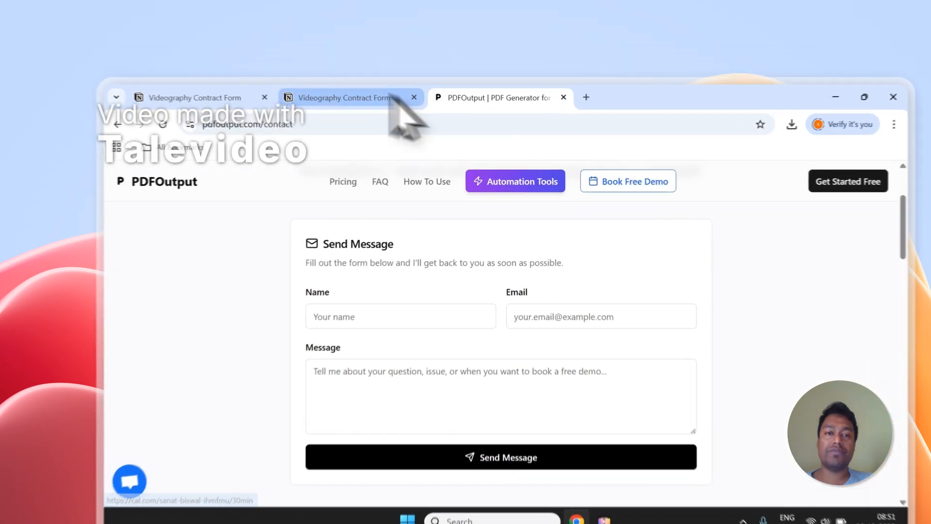
# Step: Return to the Notion responses table and check the GeneratePDF status and PDFFiles entry of the newly added row
pyautogui.click(359, 71)
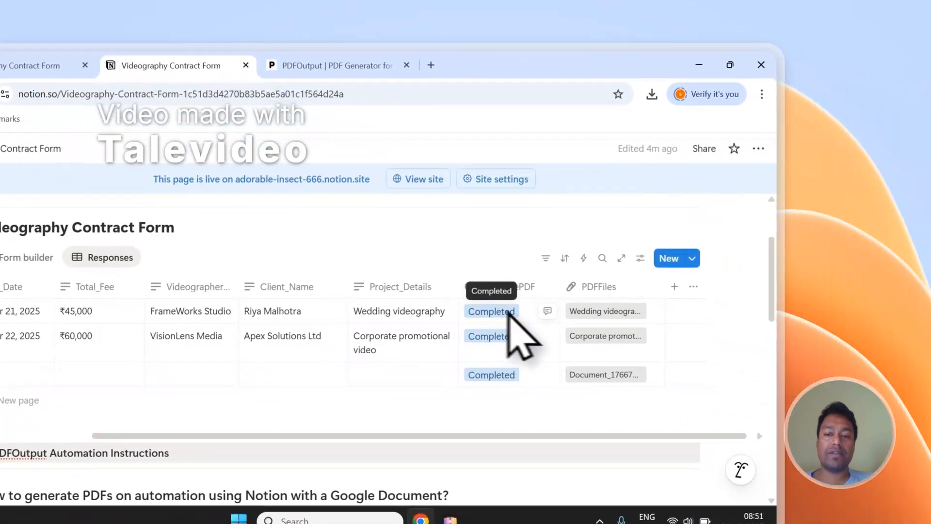